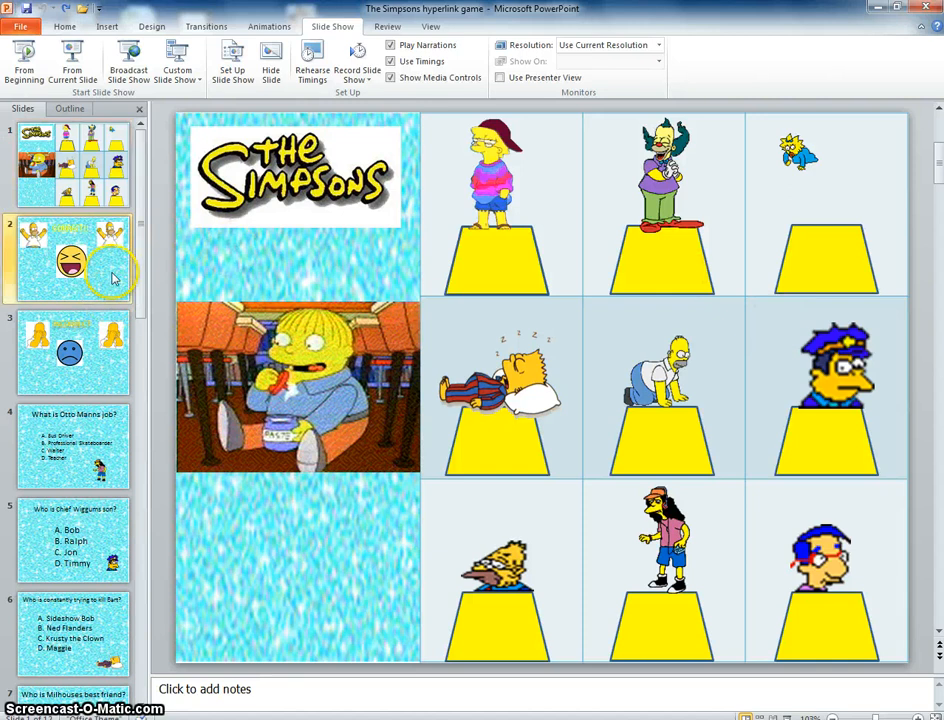
Look through the incorrect-answer slide and the Otto and Chief Wiggum question slides, ending on the game board slide
{"action": "left_click", "coordinate": [103, 378]}
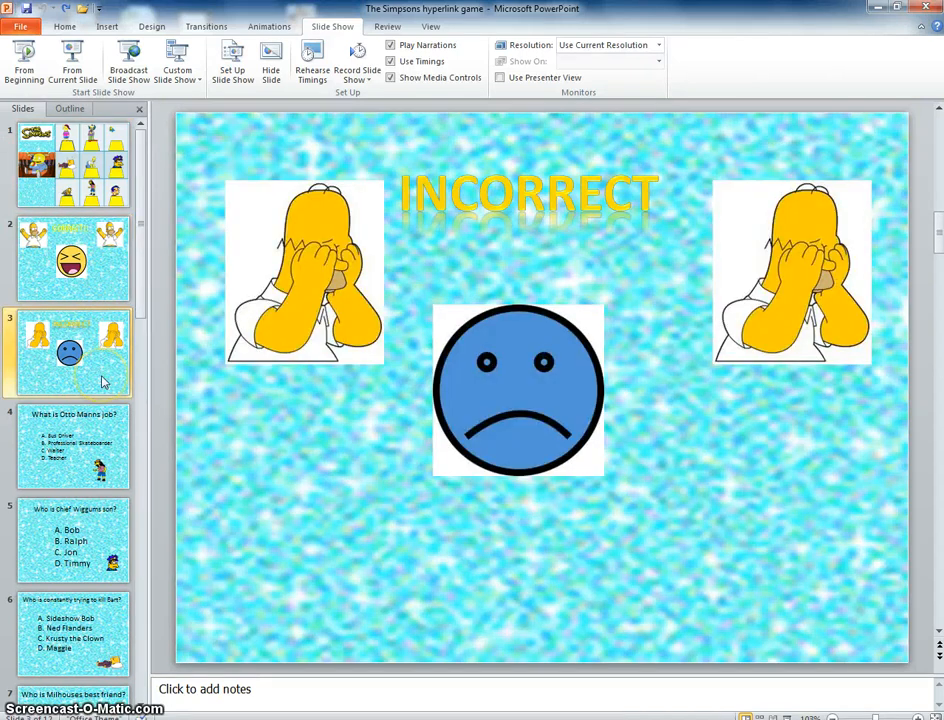
{"action": "left_click", "coordinate": [110, 440]}
{"action": "left_click", "coordinate": [106, 537]}
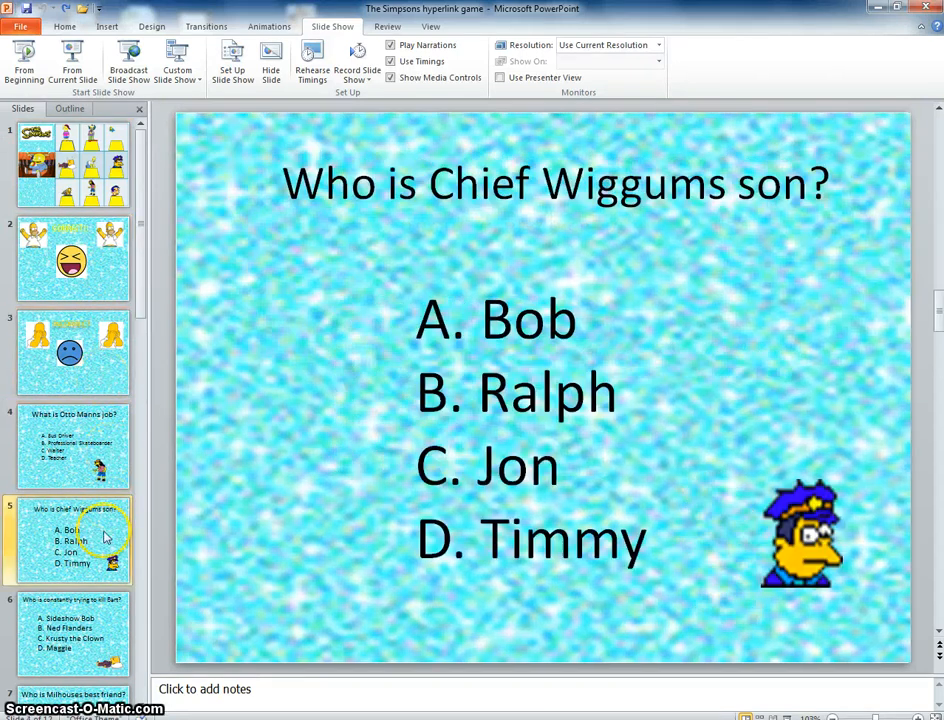
{"action": "left_click", "coordinate": [106, 460]}
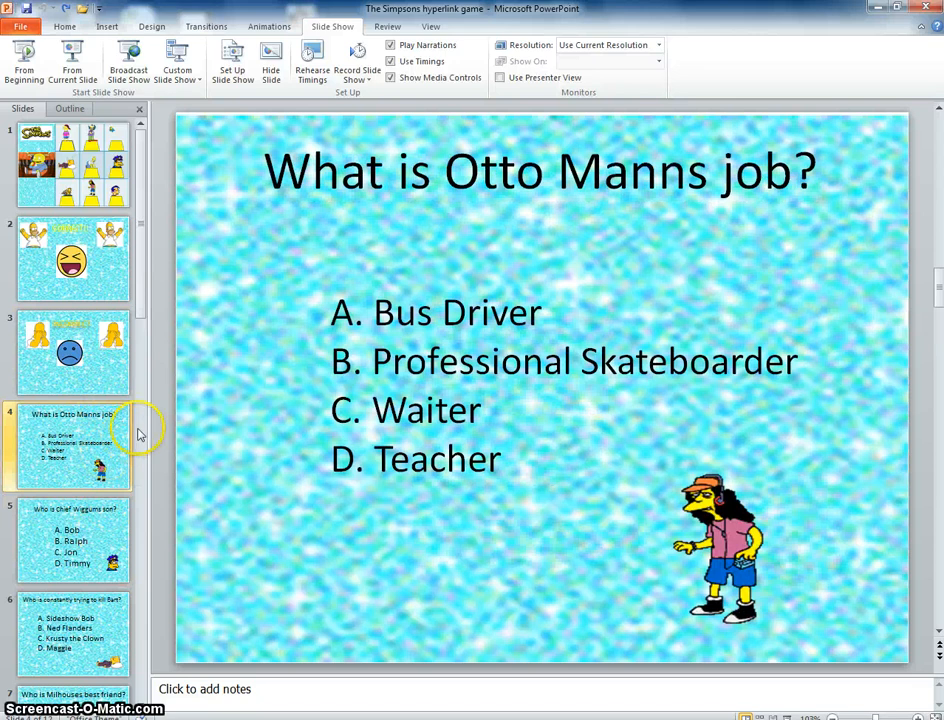
{"action": "left_click", "coordinate": [716, 503]}
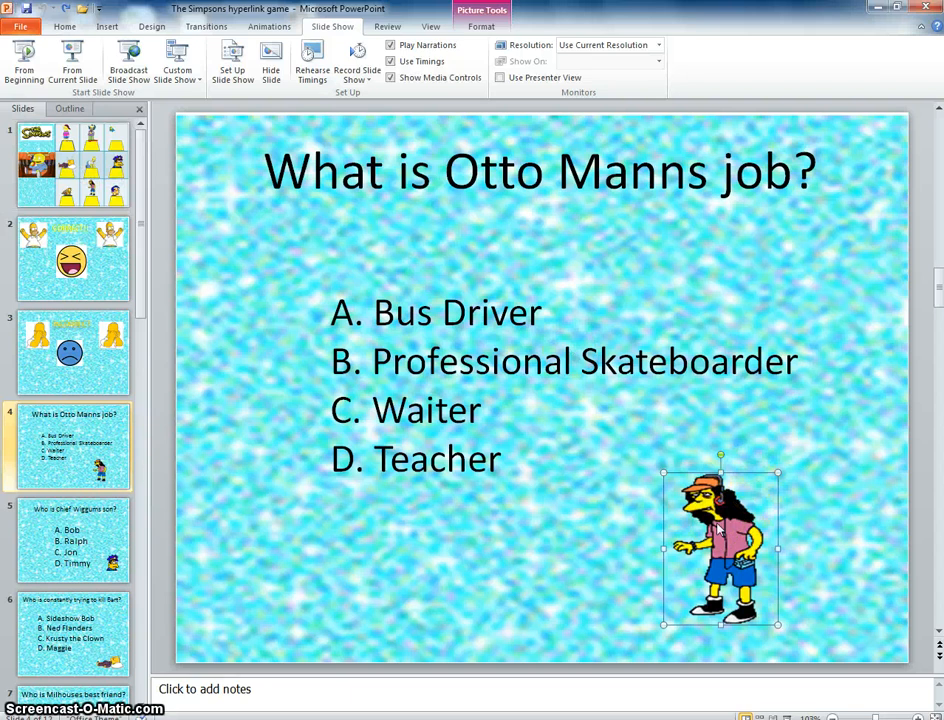
{"action": "left_click", "coordinate": [96, 185]}
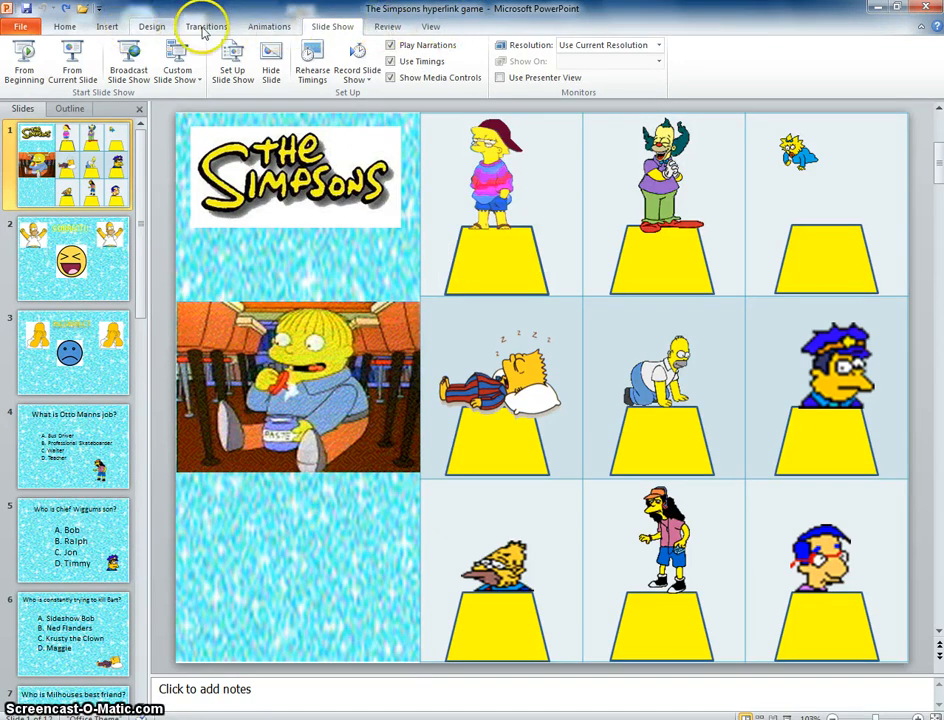
Customize the ribbon to include the Developer tab among the main tabs
{"action": "right_click", "coordinate": [279, 28]}
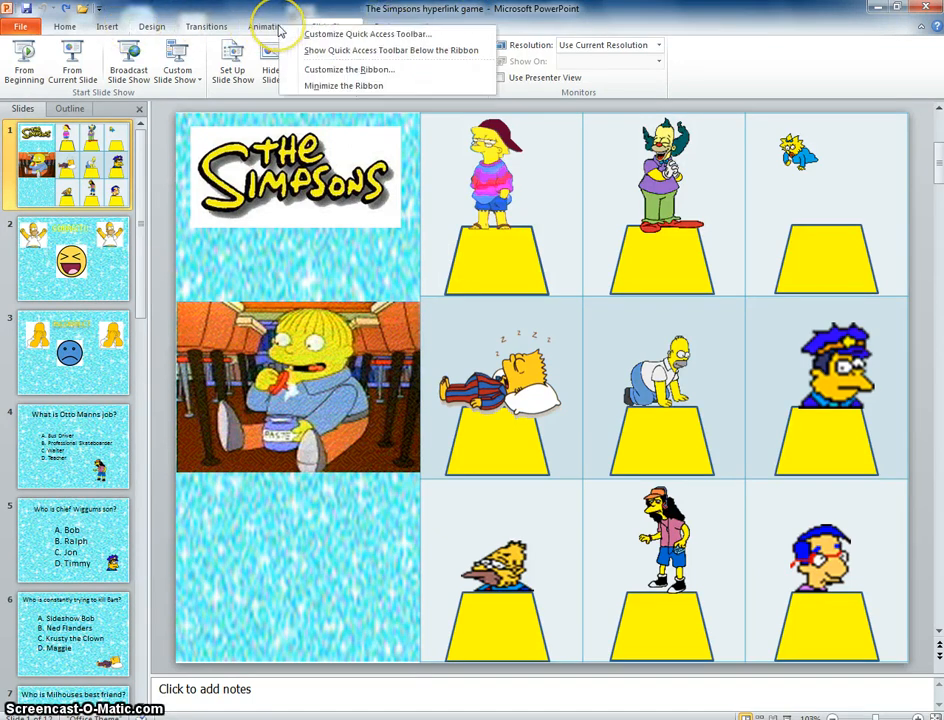
{"action": "left_click", "coordinate": [348, 70]}
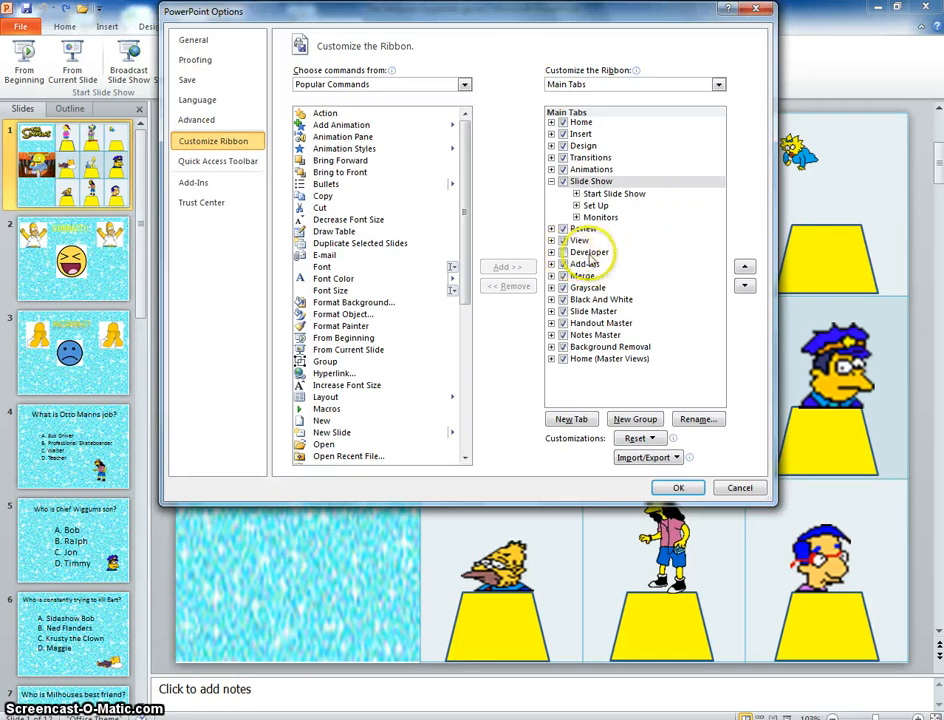
{"action": "left_click", "coordinate": [563, 253]}
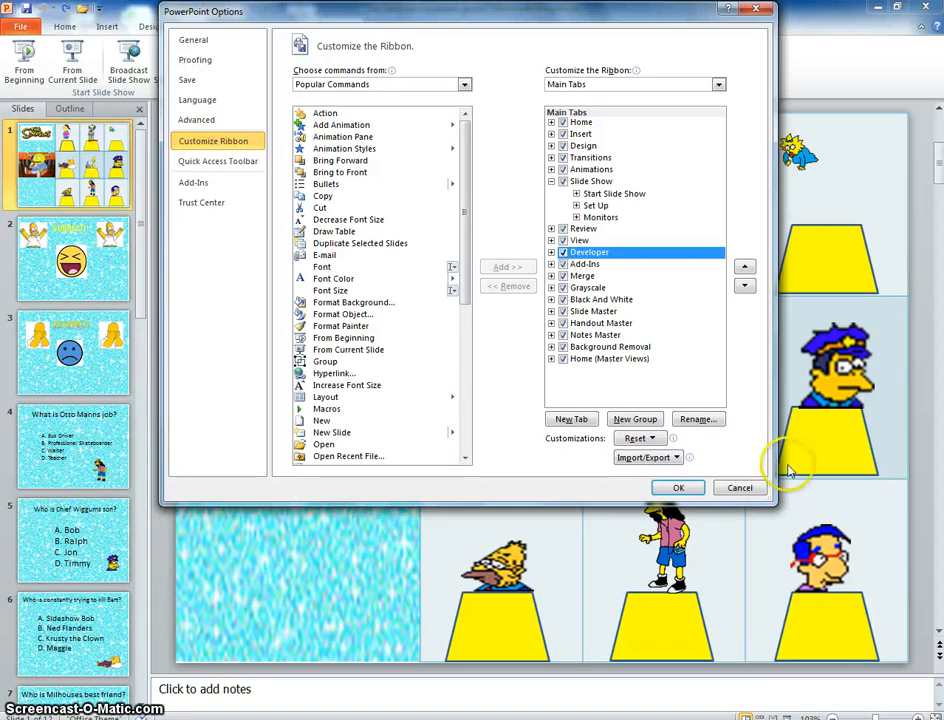
{"action": "left_click", "coordinate": [682, 490]}
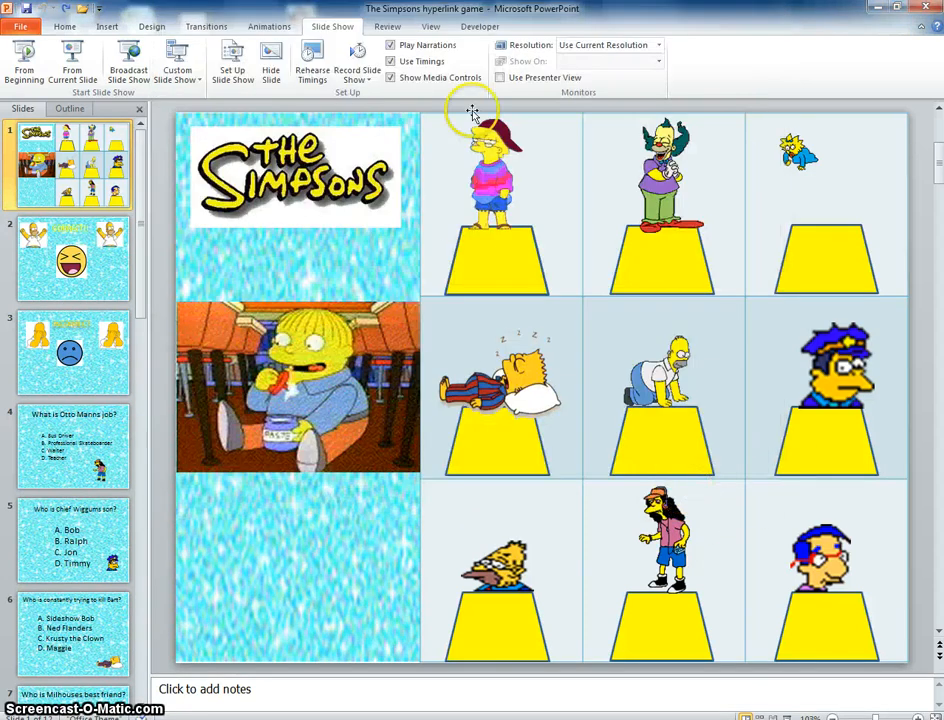
Draw an ActiveX text box about 54 high on the game board slide, below the picture of the boy eating paste
{"action": "left_click", "coordinate": [489, 30]}
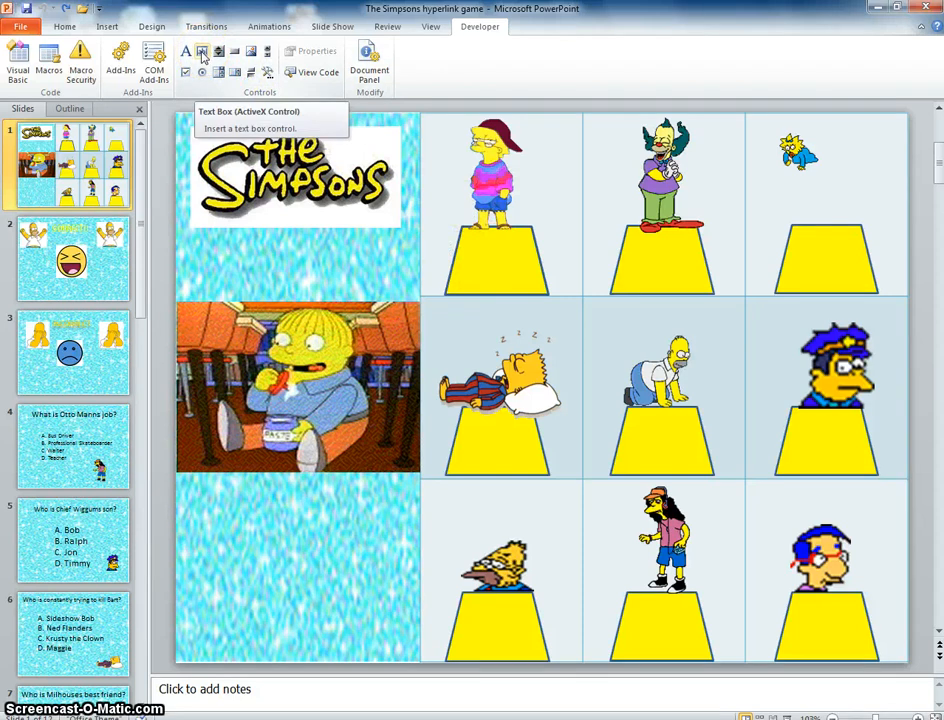
{"action": "left_click", "coordinate": [202, 52]}
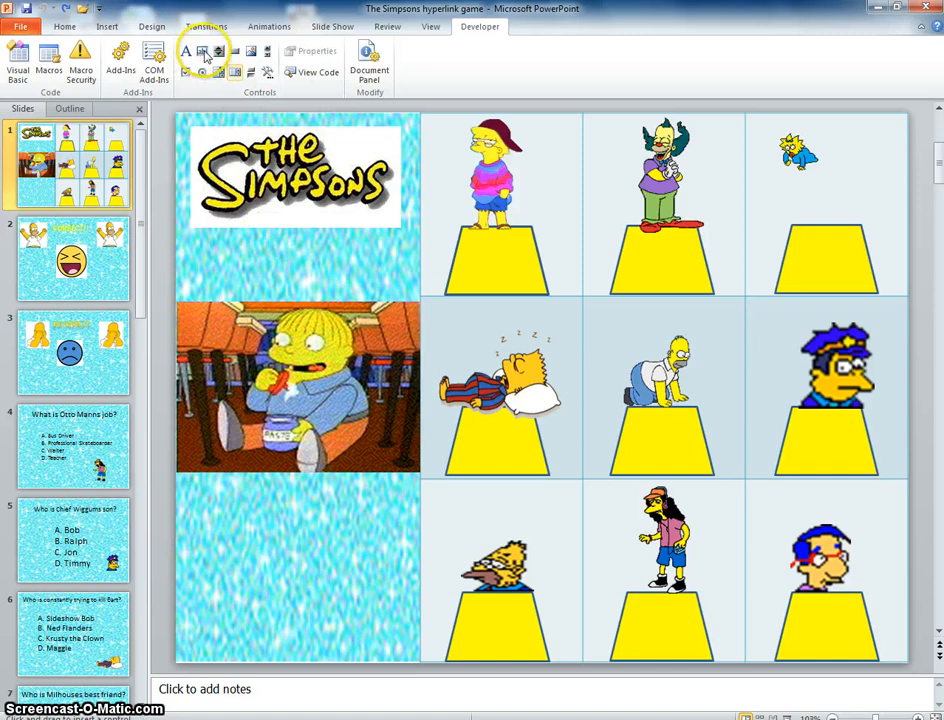
{"action": "left_click", "coordinate": [263, 240]}
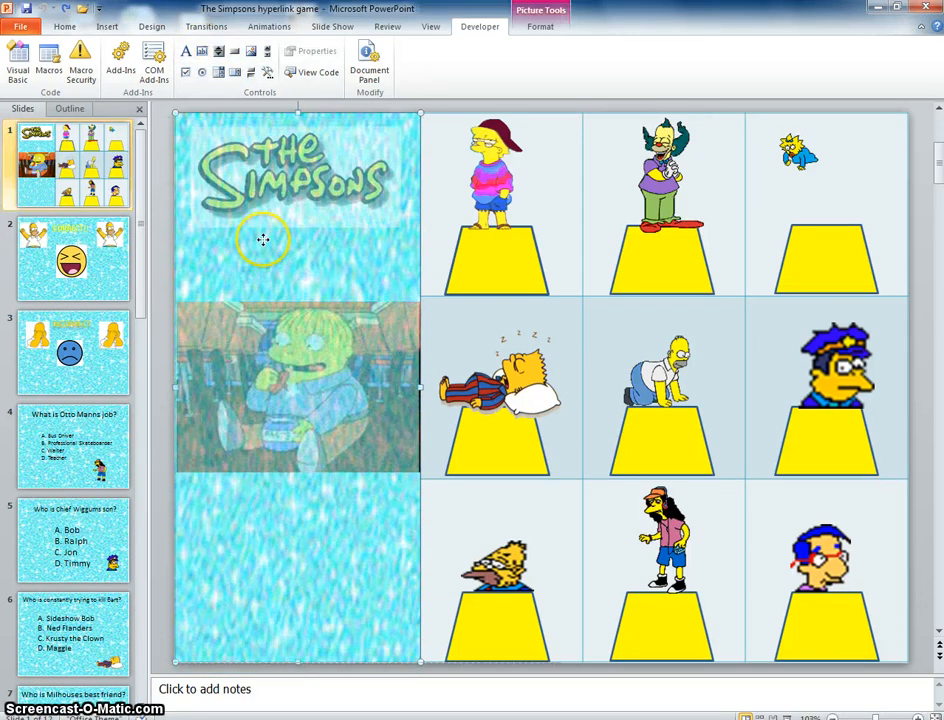
{"action": "left_click", "coordinate": [218, 70]}
{"action": "left_click_drag", "start_coordinate": [256, 523], "coordinate": [318, 576]}
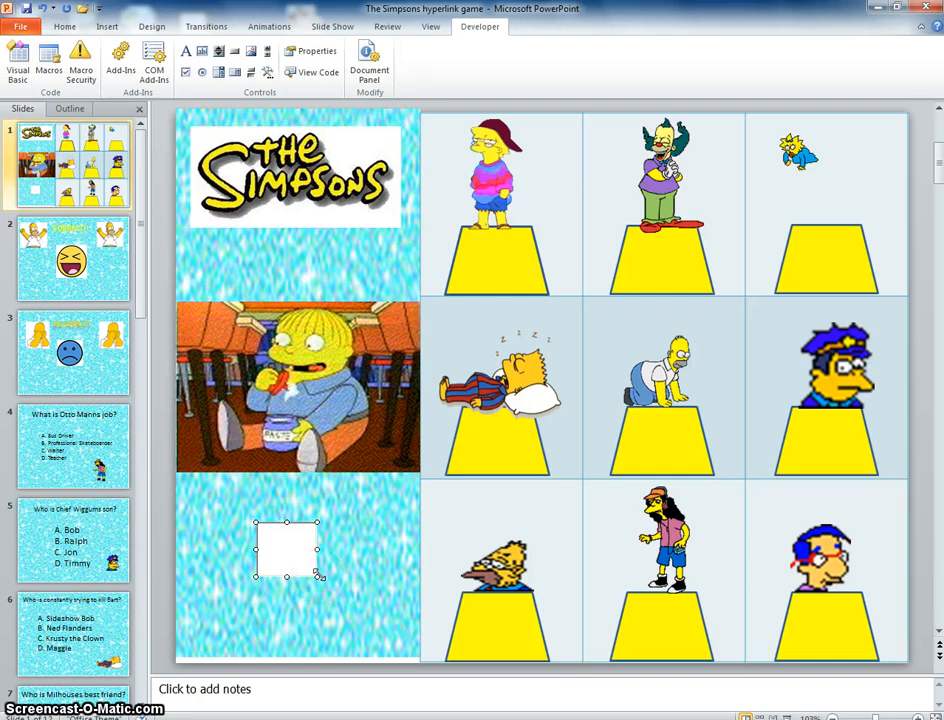
{"action": "left_click", "coordinate": [288, 549]}
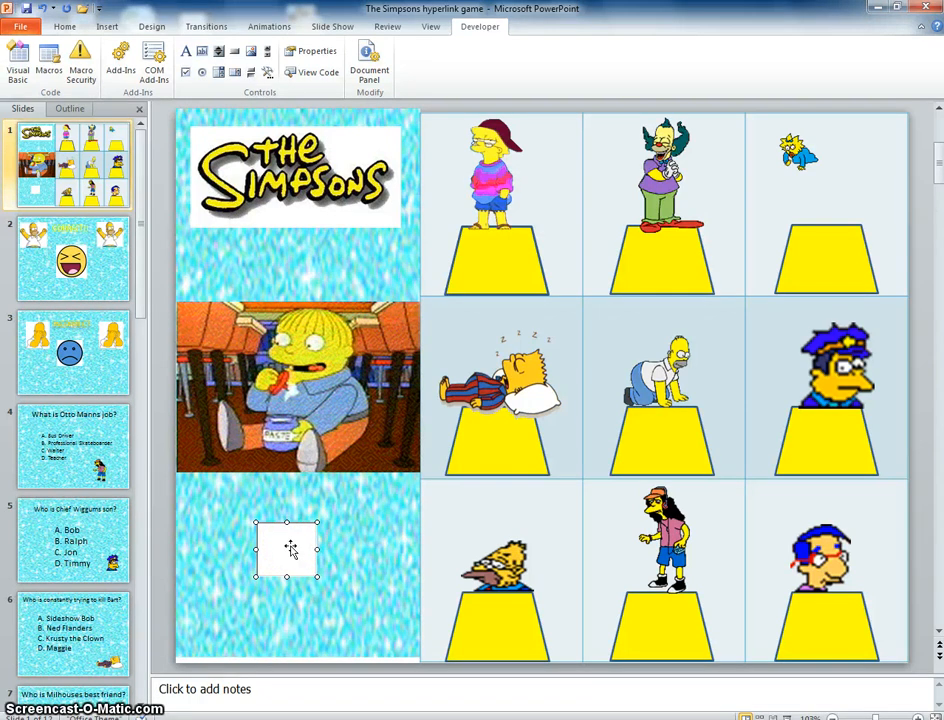
{"action": "left_click", "coordinate": [438, 365]}
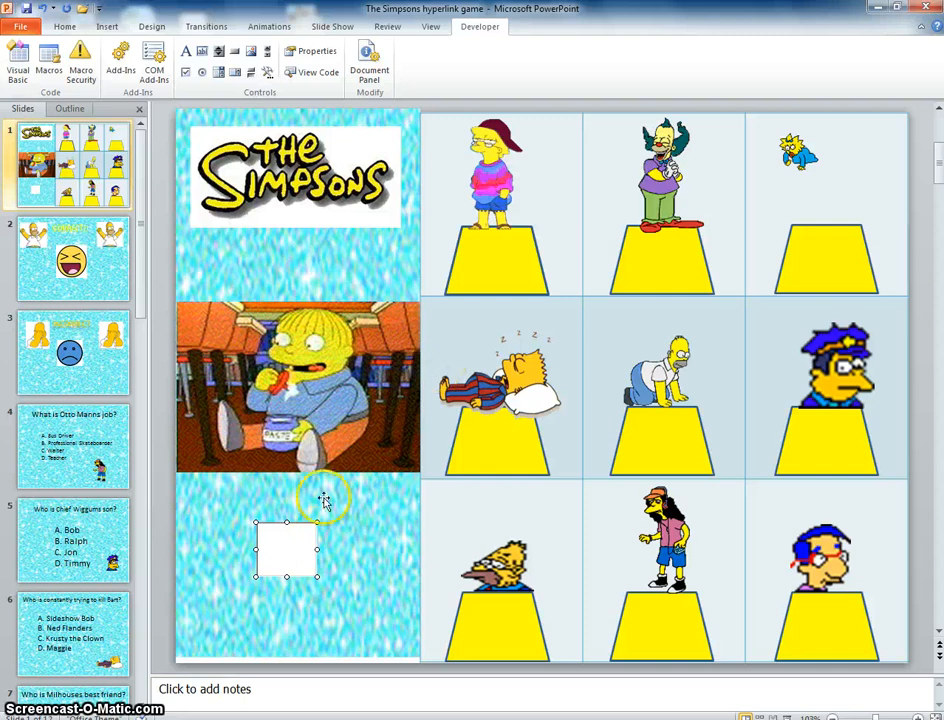
{"action": "left_click", "coordinate": [287, 540]}
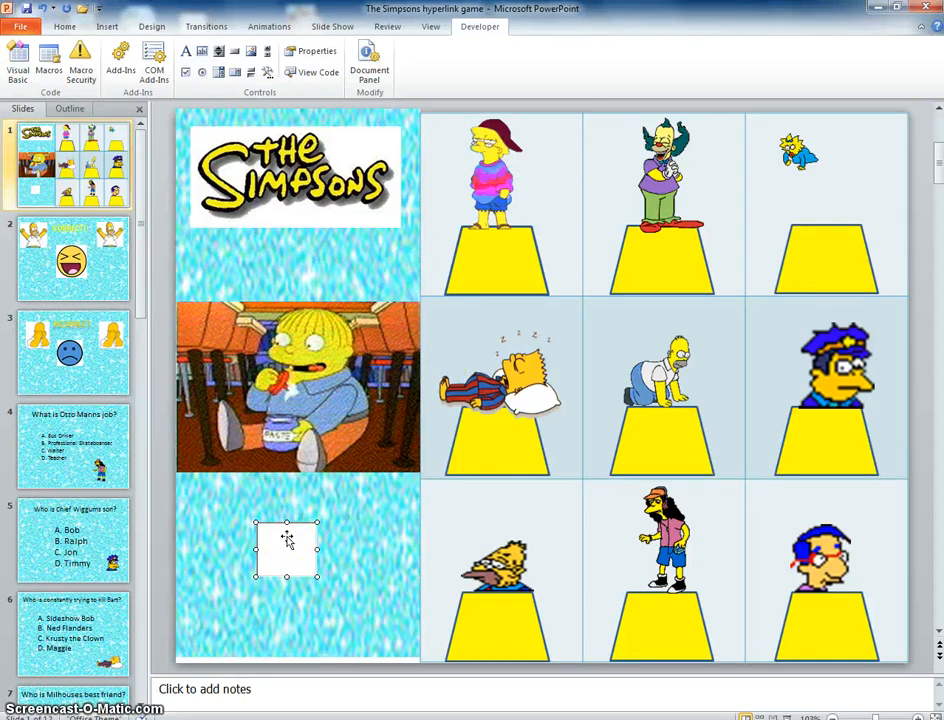
Run the slide show from the game board slide, enter "x" in the text box, and end the show
{"action": "left_click", "coordinate": [333, 27]}
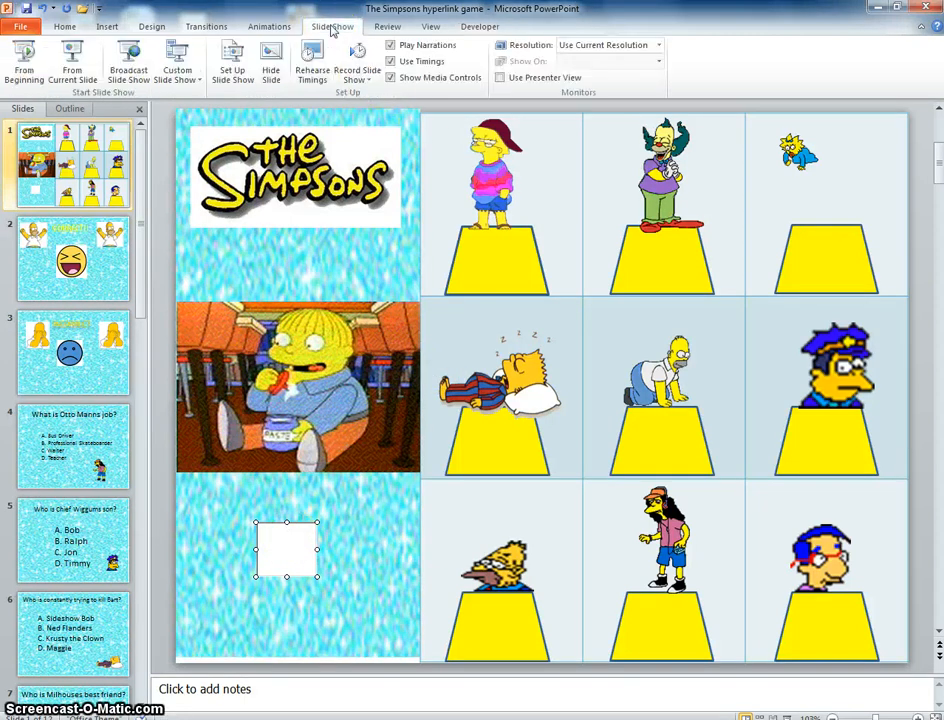
{"action": "left_click", "coordinate": [52, 57]}
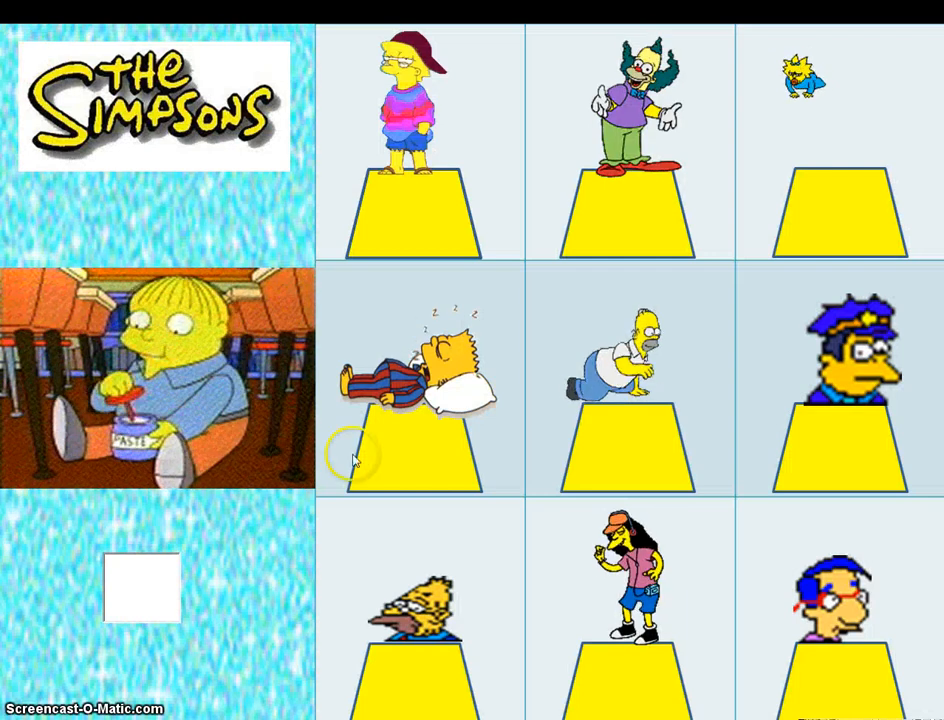
{"action": "left_click", "coordinate": [133, 571]}
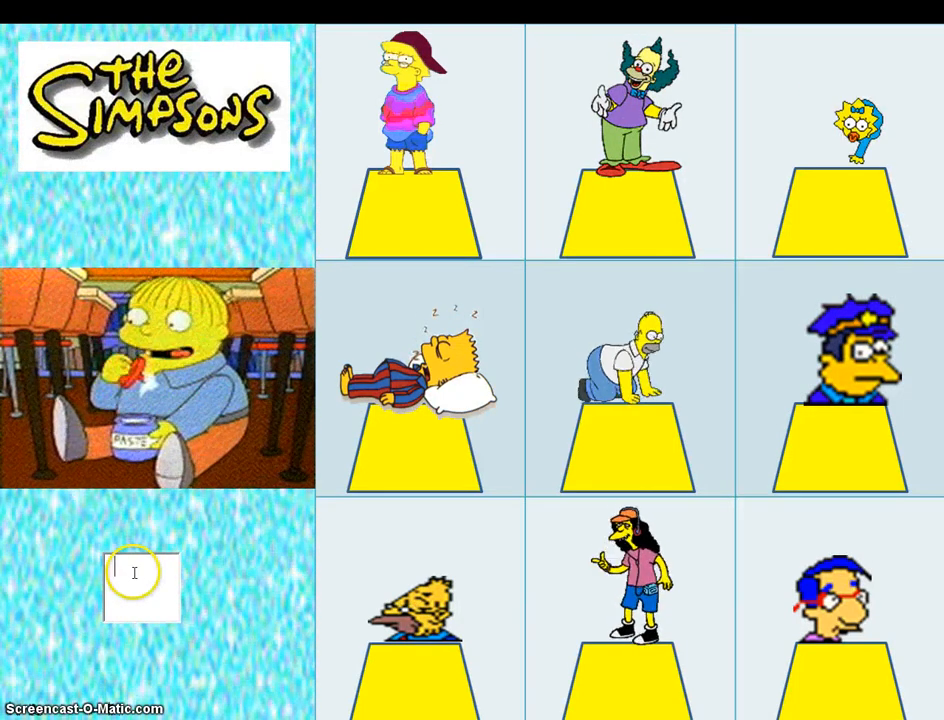
{"action": "type", "text": "x"}
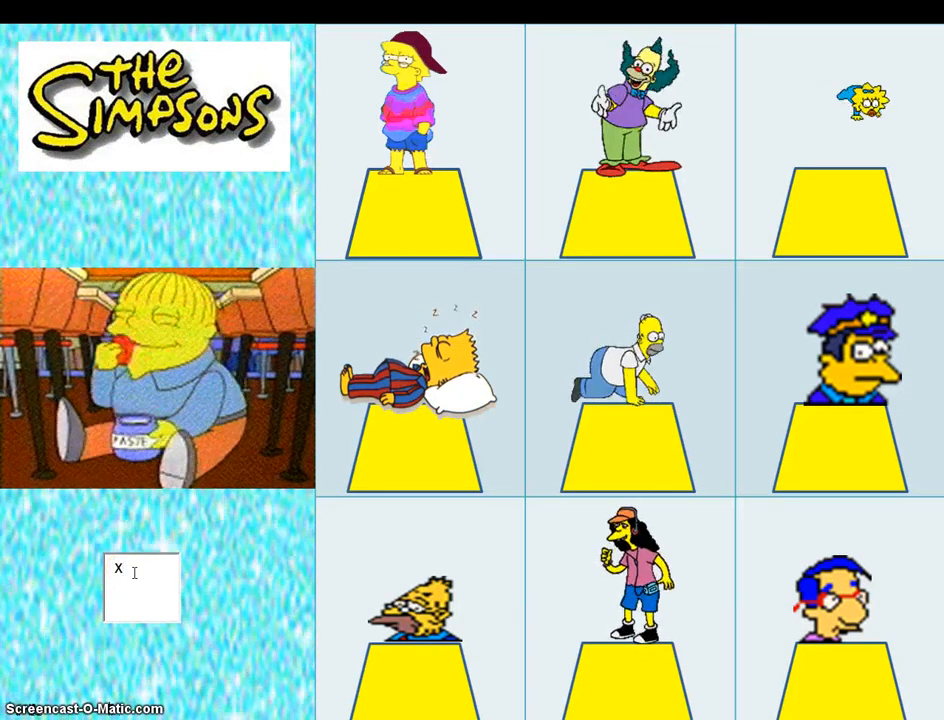
{"action": "key", "text": "Escape"}
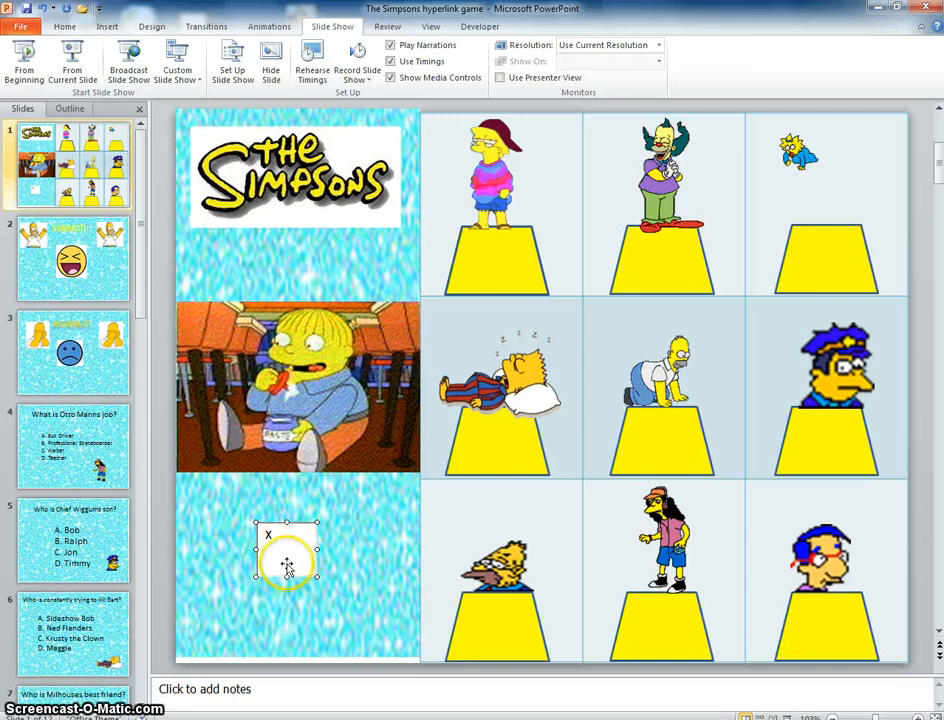
Open the text box's properties and set its BackColor to bright red (&H000000FF&) from the color palette
{"action": "left_click", "coordinate": [480, 26]}
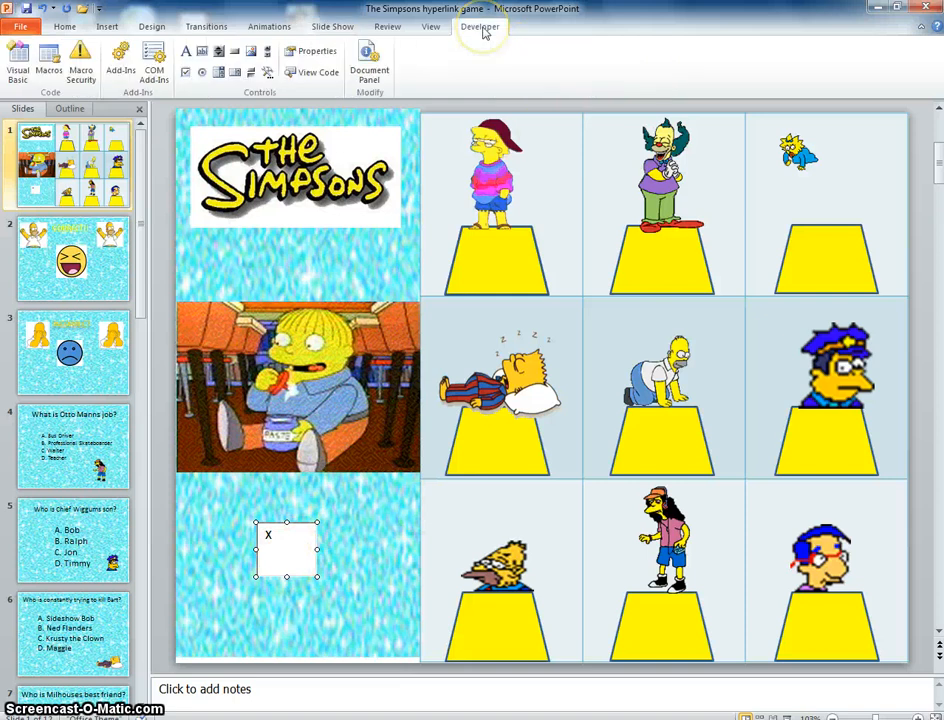
{"action": "left_click", "coordinate": [316, 50]}
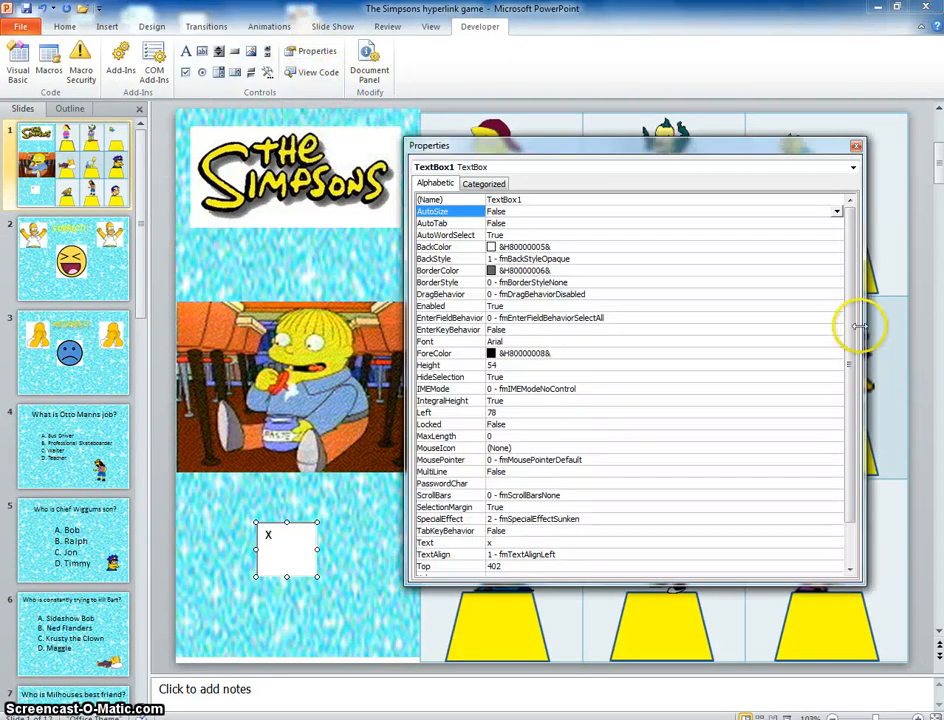
{"action": "left_click_drag", "start_coordinate": [861, 323], "coordinate": [564, 330]}
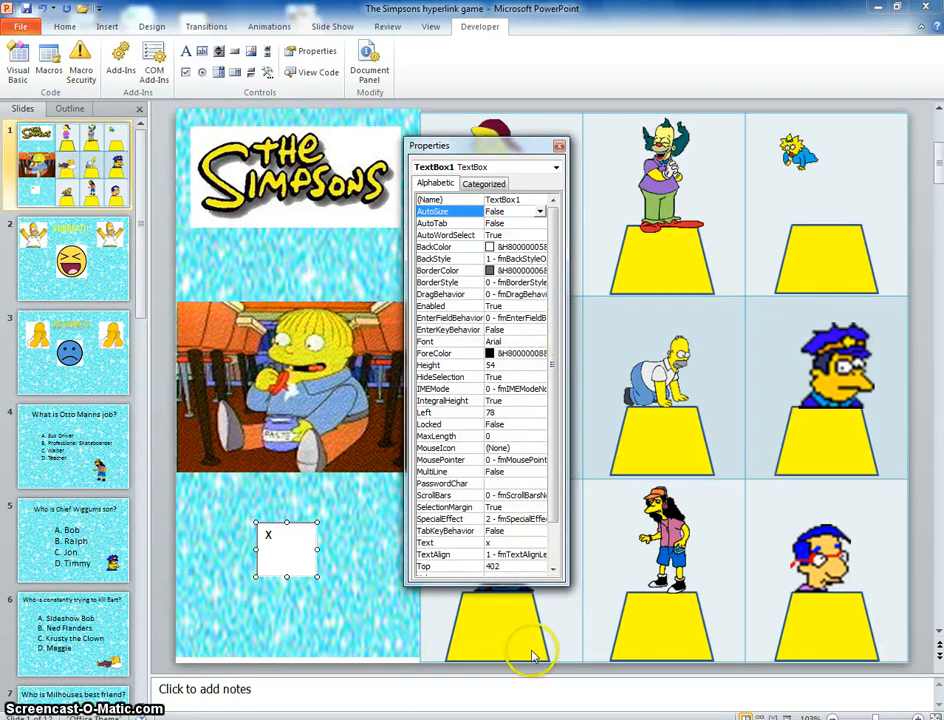
{"action": "left_click_drag", "start_coordinate": [566, 353], "coordinate": [800, 352]}
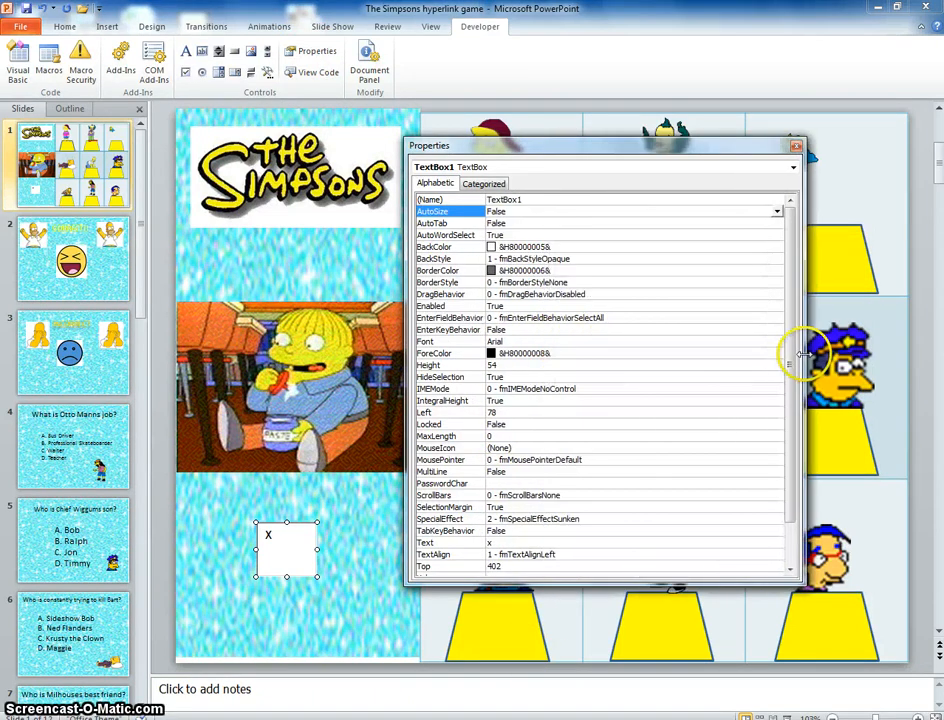
{"action": "left_click_drag", "start_coordinate": [528, 148], "coordinate": [566, 146]}
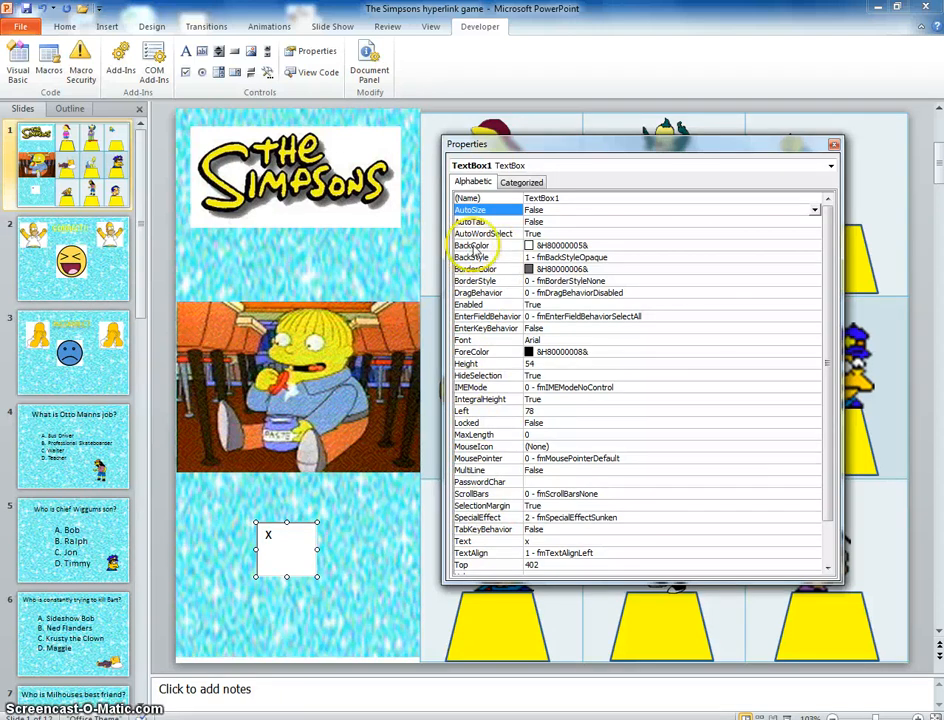
{"action": "left_click", "coordinate": [657, 247]}
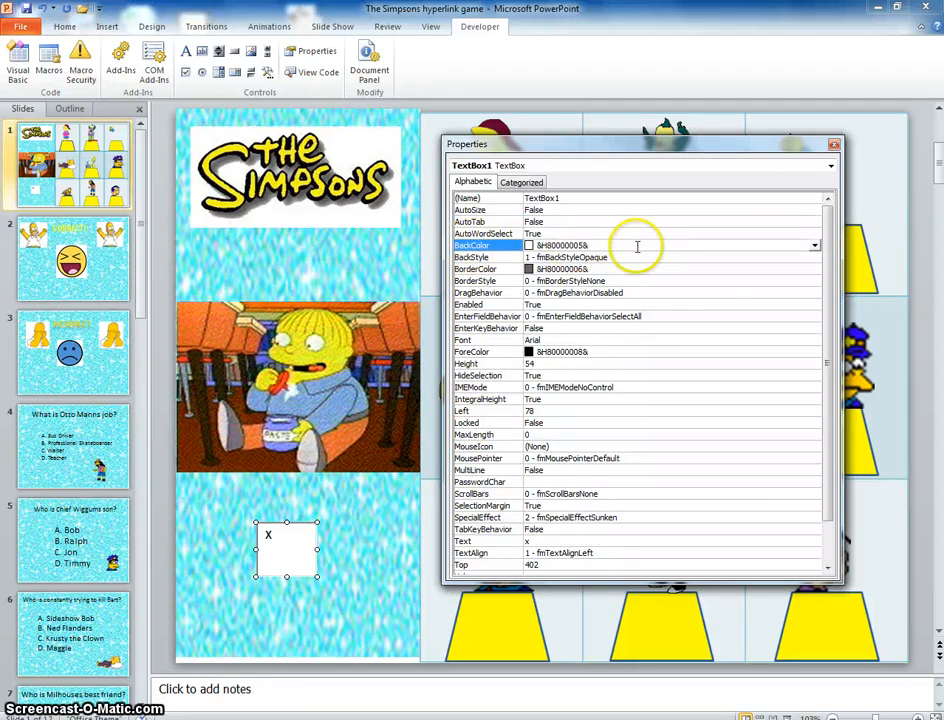
{"action": "left_click", "coordinate": [815, 247]}
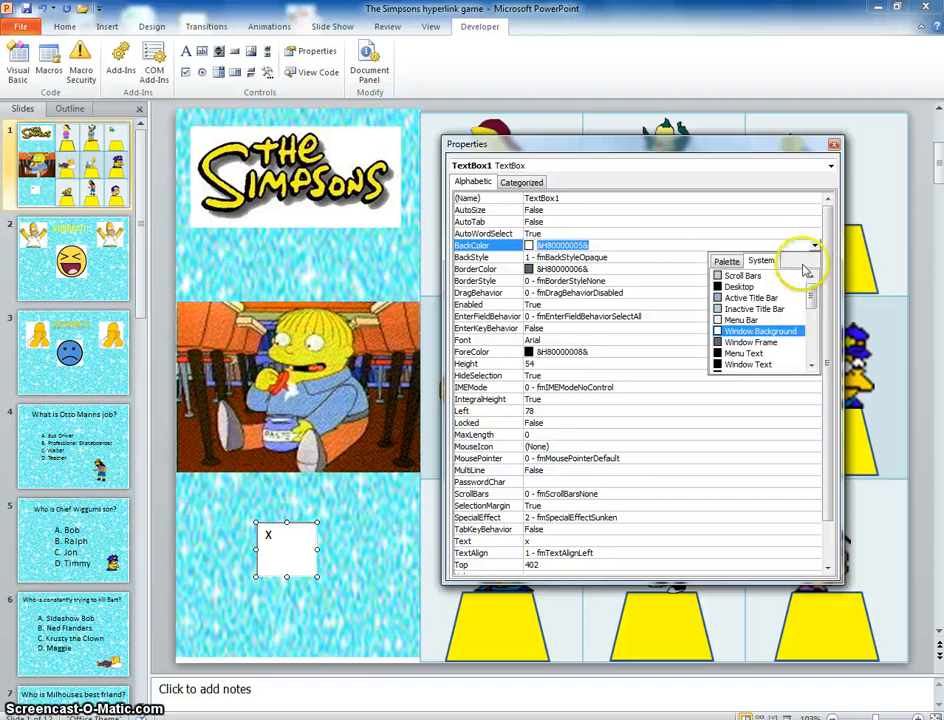
{"action": "left_click", "coordinate": [727, 262]}
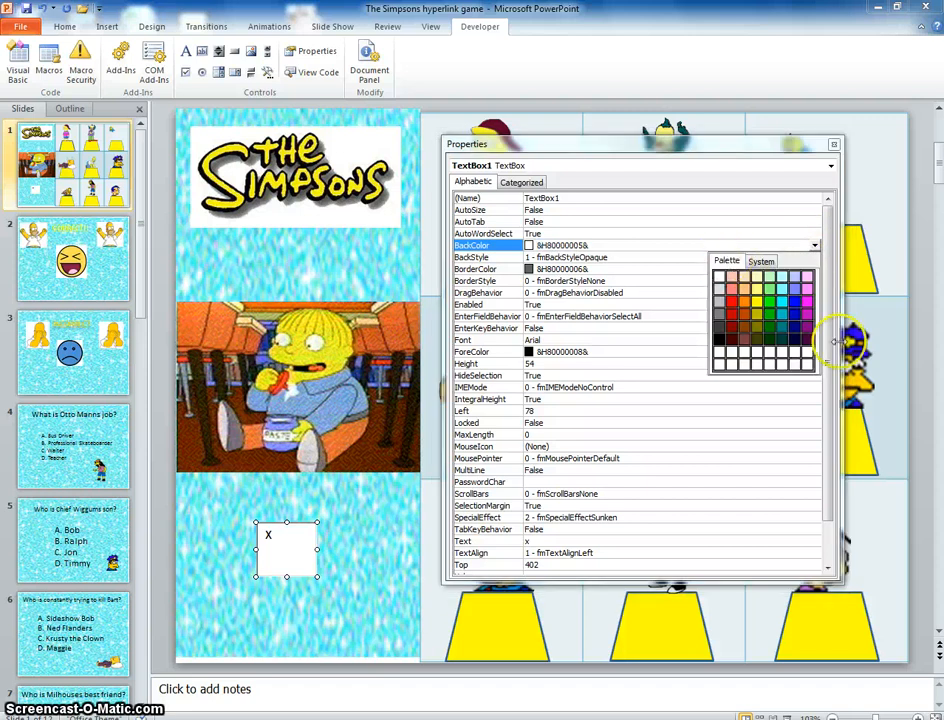
{"action": "left_click", "coordinate": [733, 299]}
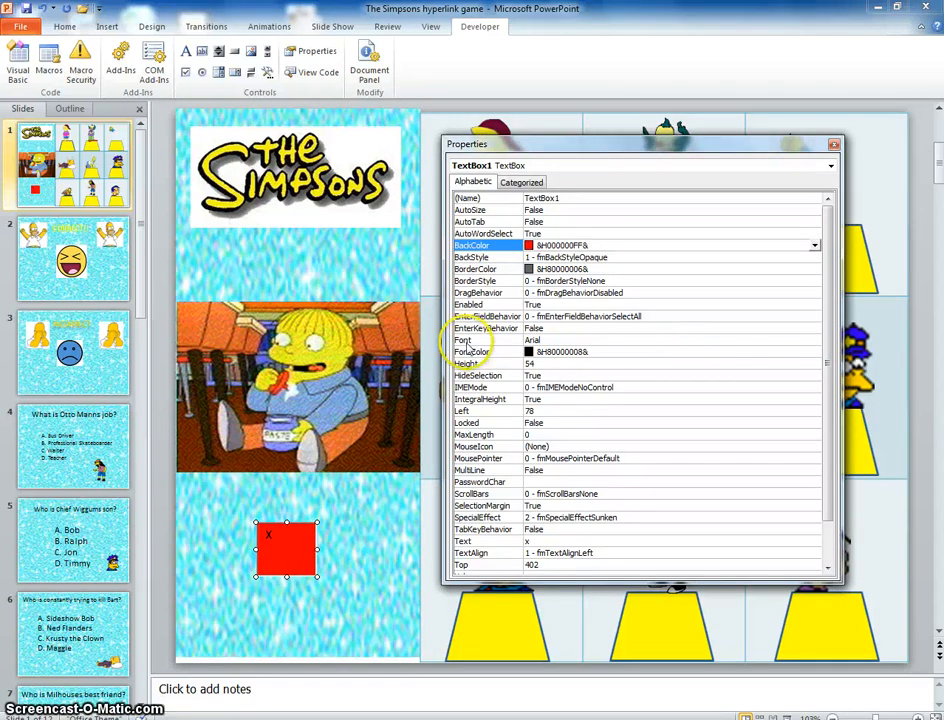
Set the red text box's font to Elephant, Regular, size 36
{"action": "left_click", "coordinate": [603, 340]}
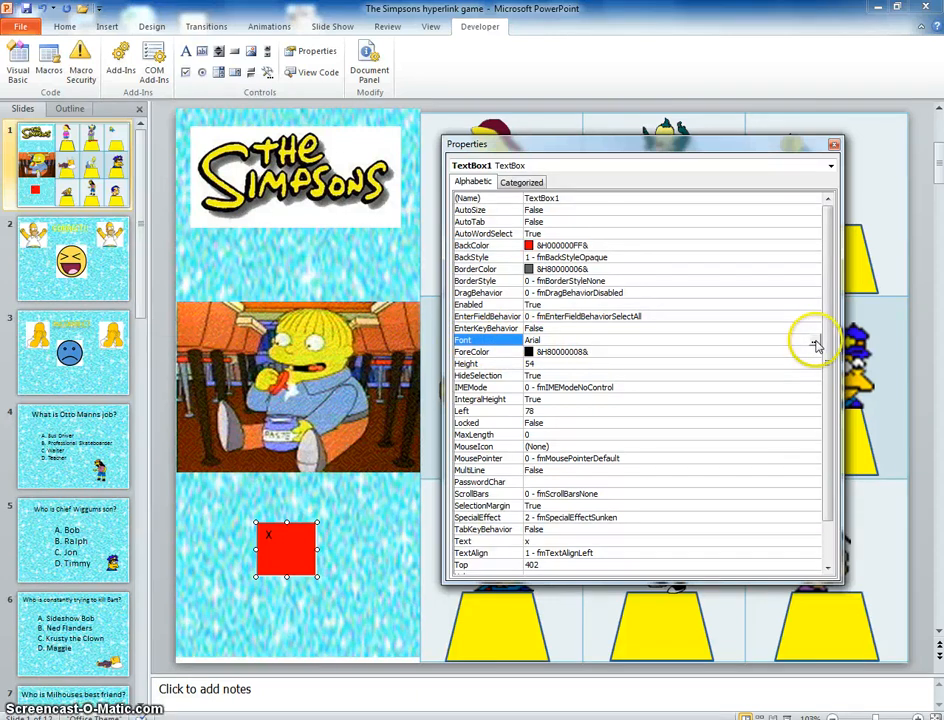
{"action": "left_click", "coordinate": [813, 341]}
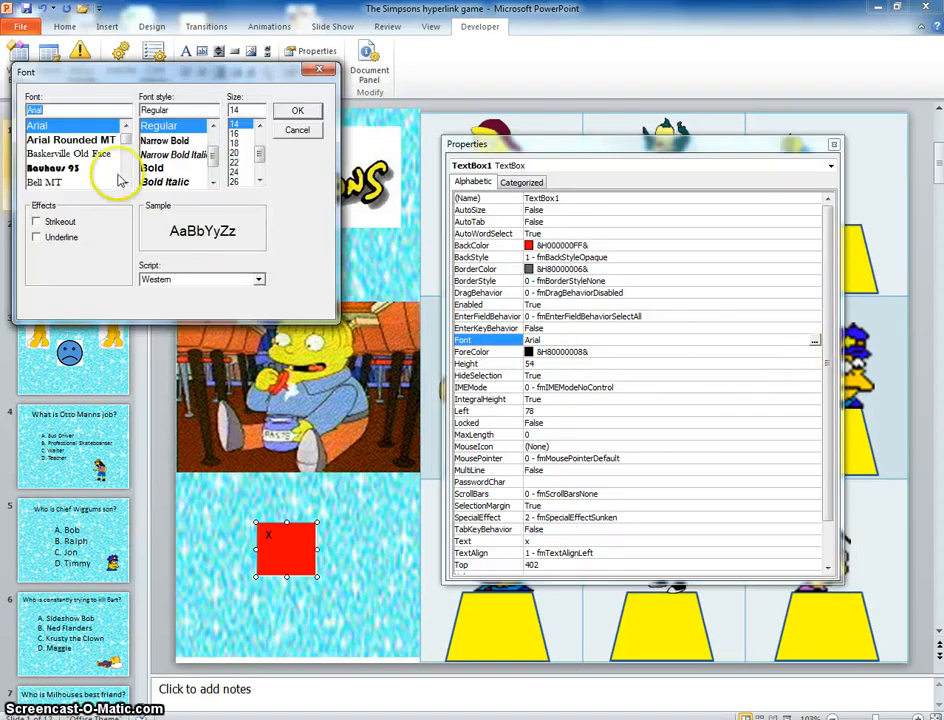
{"action": "mouse_move", "coordinate": [125, 139]}
{"action": "left_mouse_down"}
{"action": "mouse_move", "coordinate": [128, 161]}
{"action": "mouse_move", "coordinate": [131, 152]}
{"action": "left_mouse_up"}
{"action": "left_click", "coordinate": [128, 127]}
{"action": "left_click", "coordinate": [128, 127]}
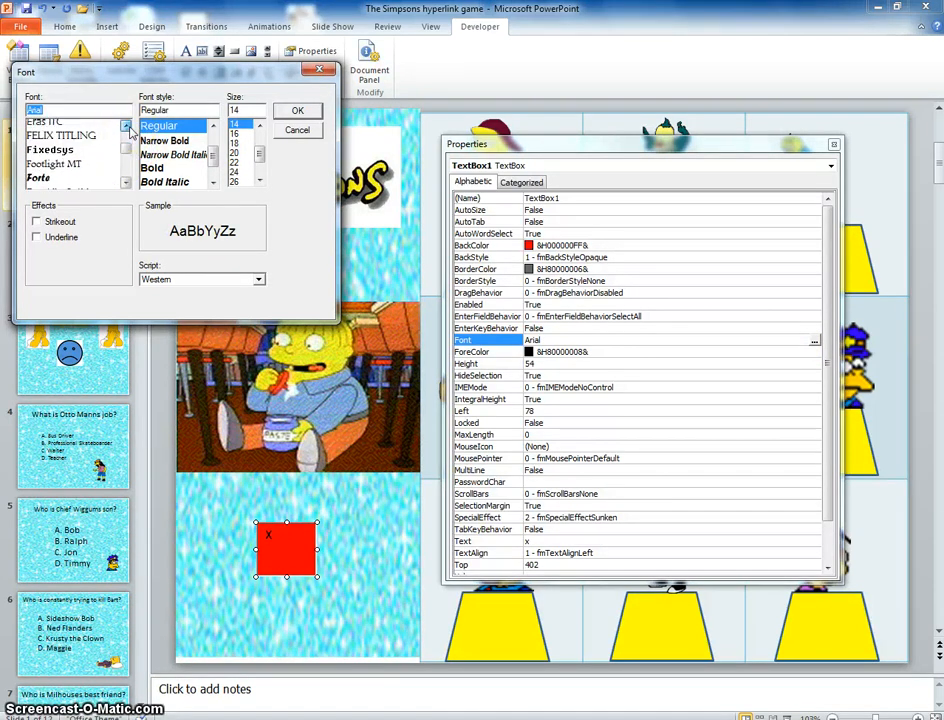
{"action": "left_click", "coordinate": [128, 127]}
{"action": "left_click", "coordinate": [128, 127]}
{"action": "left_click", "coordinate": [128, 127]}
{"action": "left_click", "coordinate": [128, 127]}
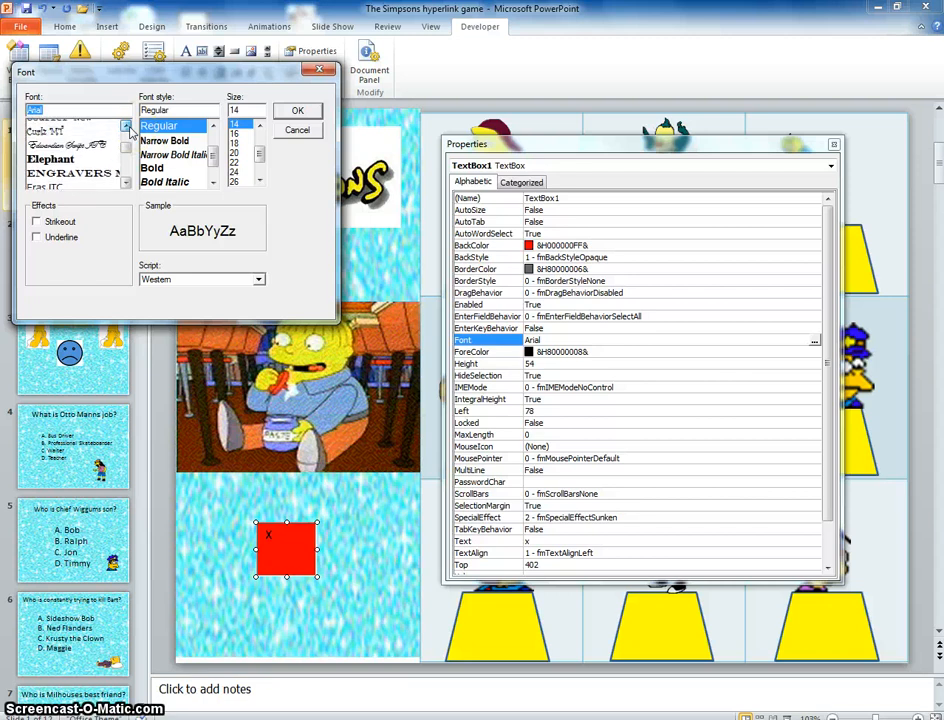
{"action": "left_click", "coordinate": [128, 127]}
{"action": "left_click", "coordinate": [60, 183]}
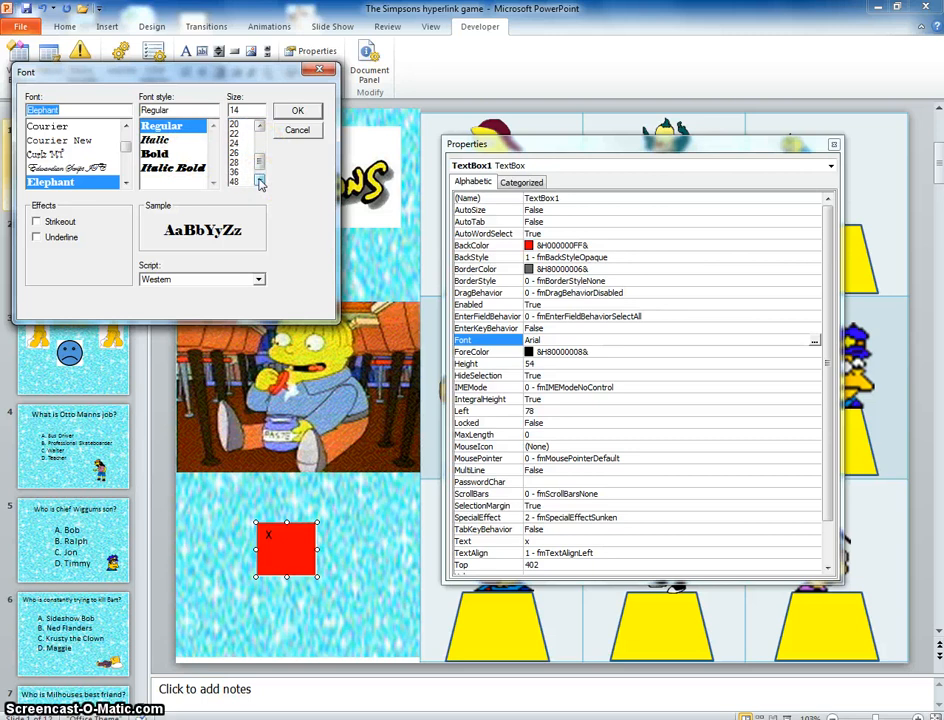
{"action": "left_click", "coordinate": [235, 172]}
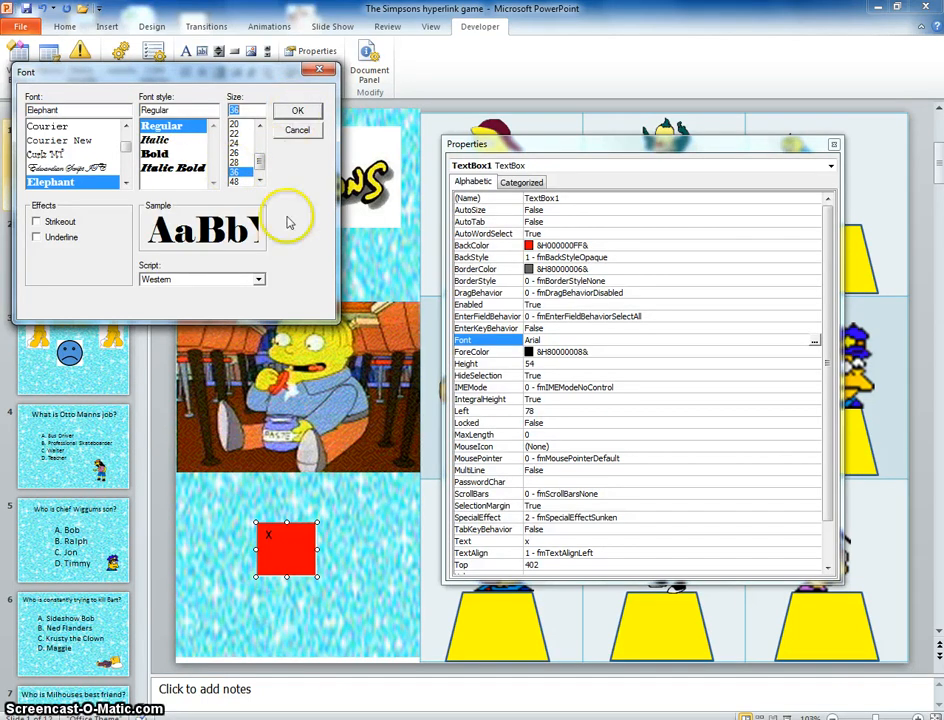
{"action": "left_click", "coordinate": [293, 113]}
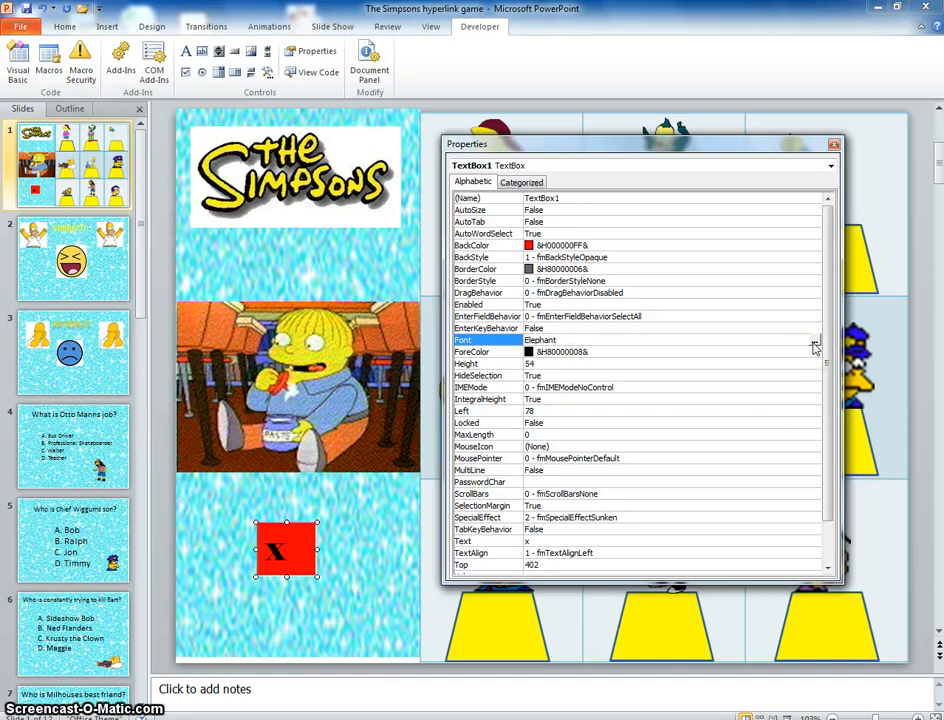
Set the text box's TextAlign property to 2 - fmTextAlignCenter and close its properties
{"action": "left_click", "coordinate": [279, 609]}
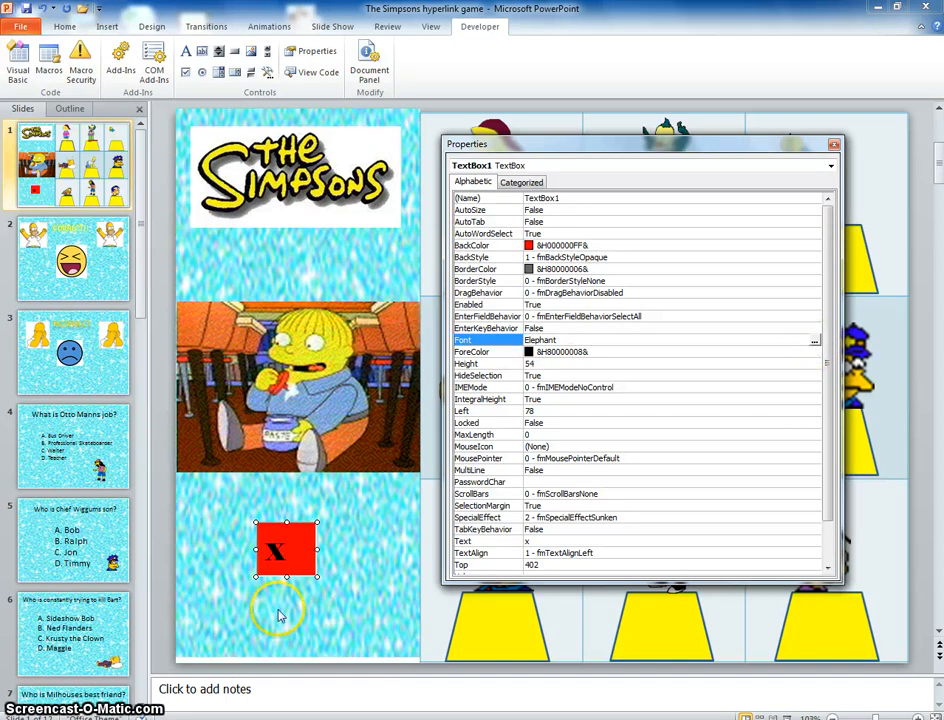
{"action": "left_click", "coordinate": [284, 552]}
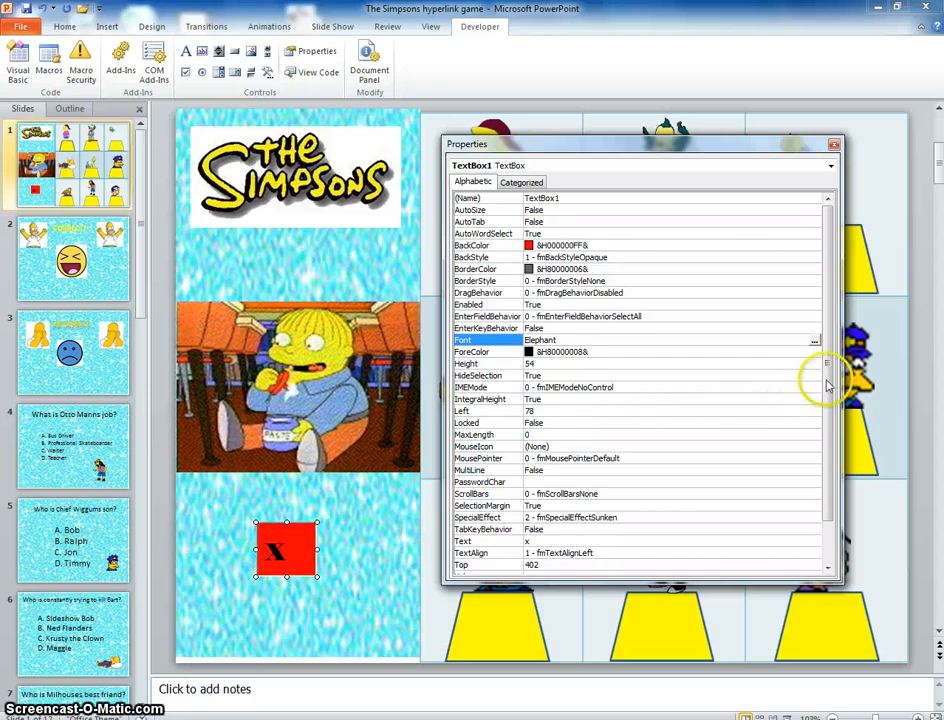
{"action": "left_click_drag", "start_coordinate": [830, 379], "coordinate": [828, 436]}
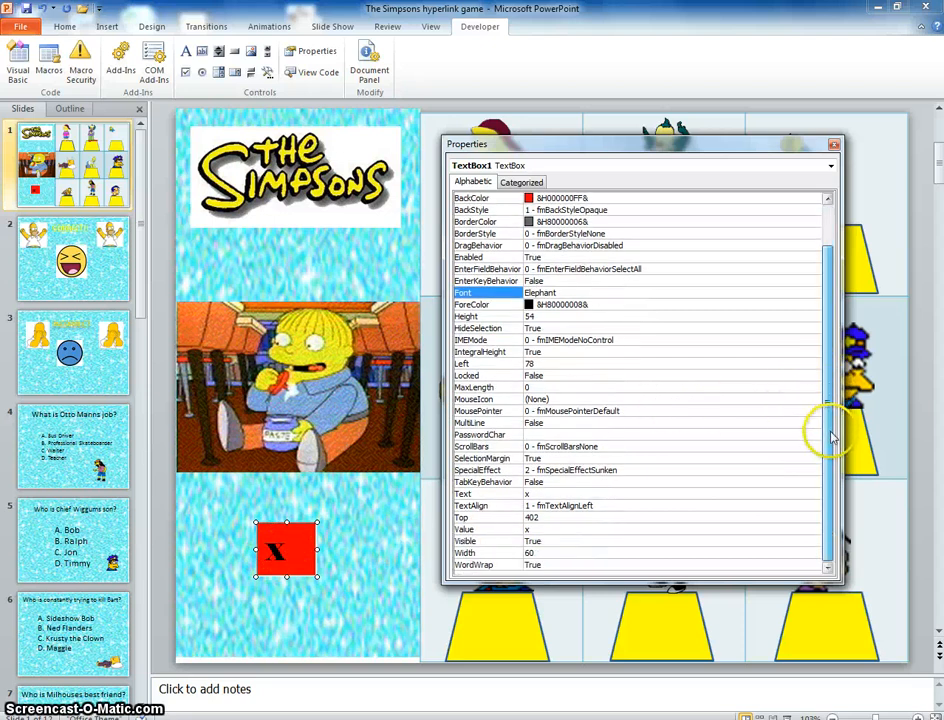
{"action": "left_click", "coordinate": [481, 505]}
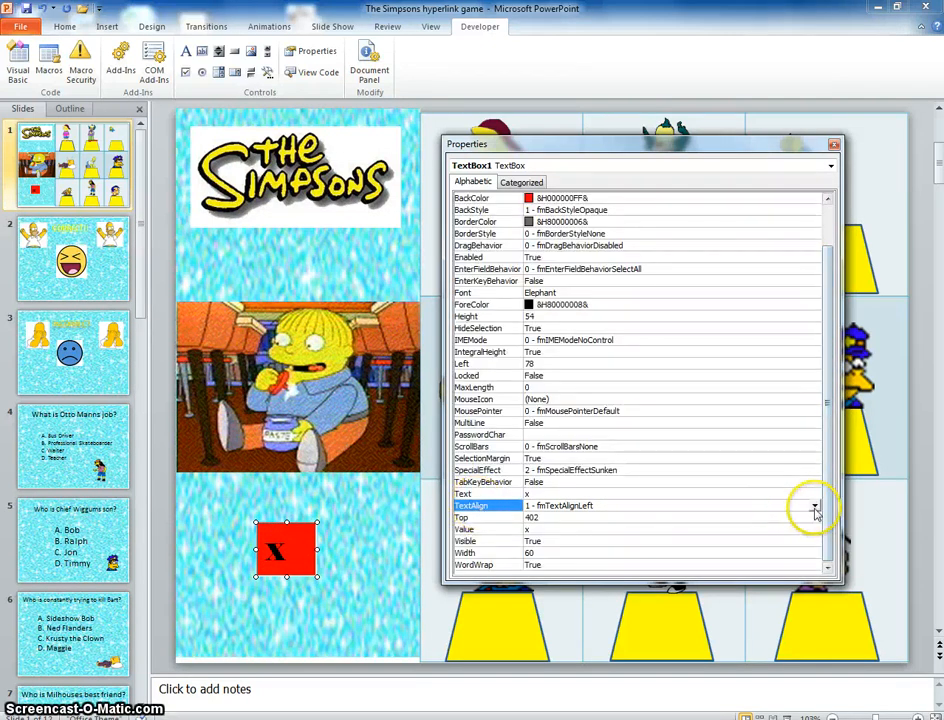
{"action": "left_click", "coordinate": [816, 509]}
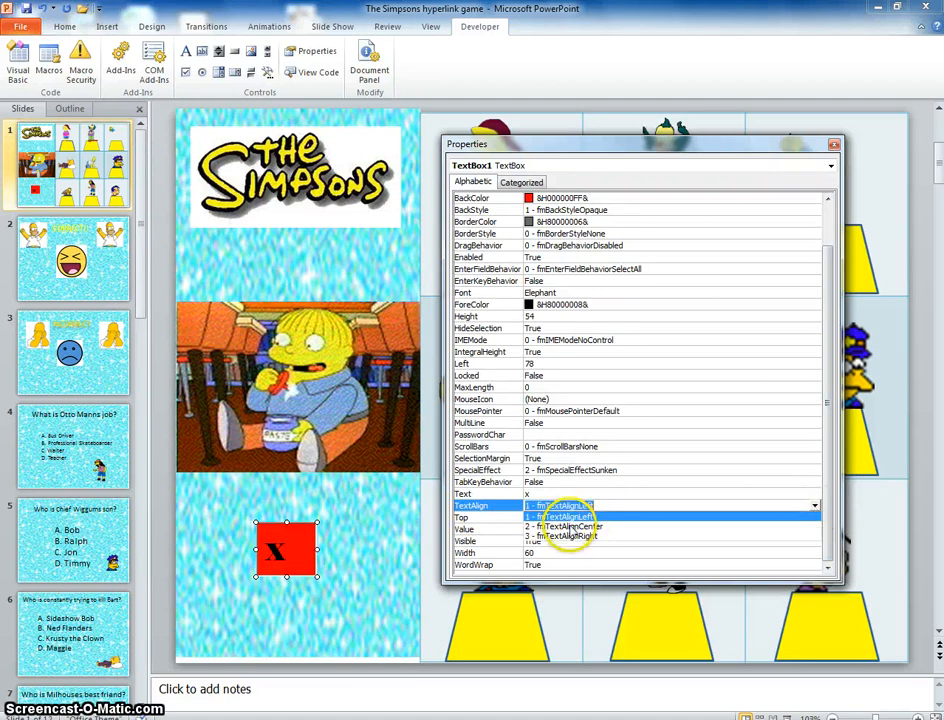
{"action": "left_click", "coordinate": [568, 527]}
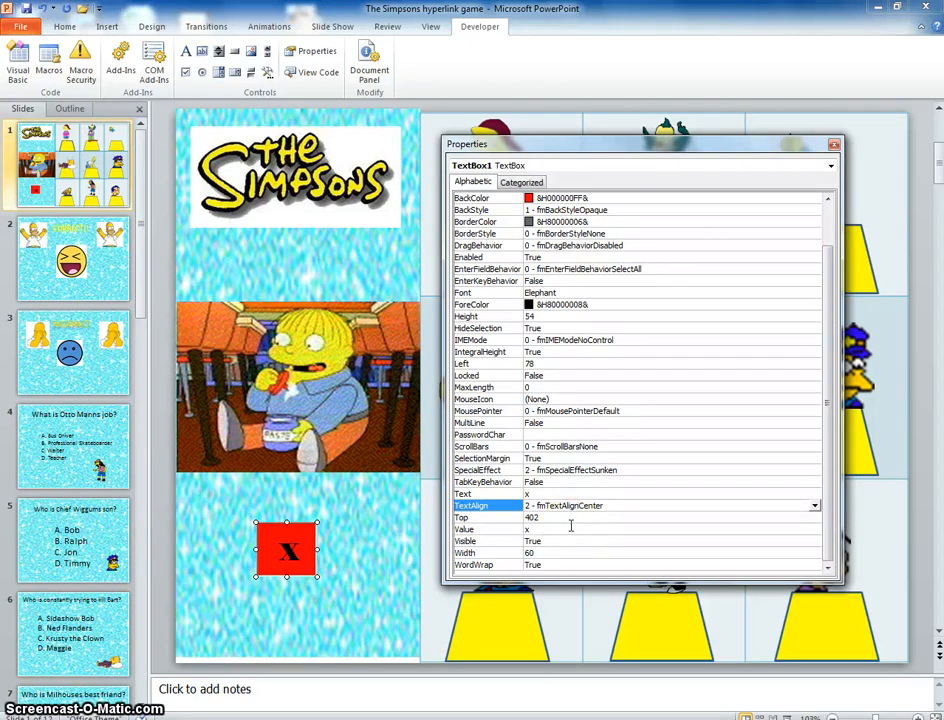
{"action": "left_click", "coordinate": [835, 147]}
{"action": "left_click", "coordinate": [677, 340]}
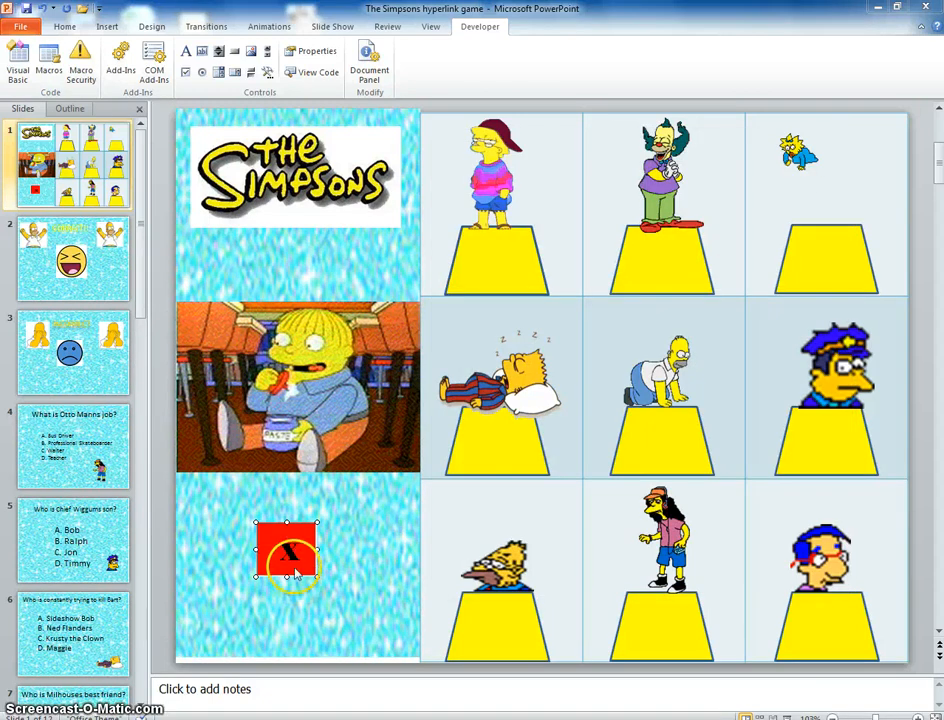
Move the red text box onto the yellow pedestal below the girl in the cap and copy it
{"action": "left_click", "coordinate": [292, 551]}
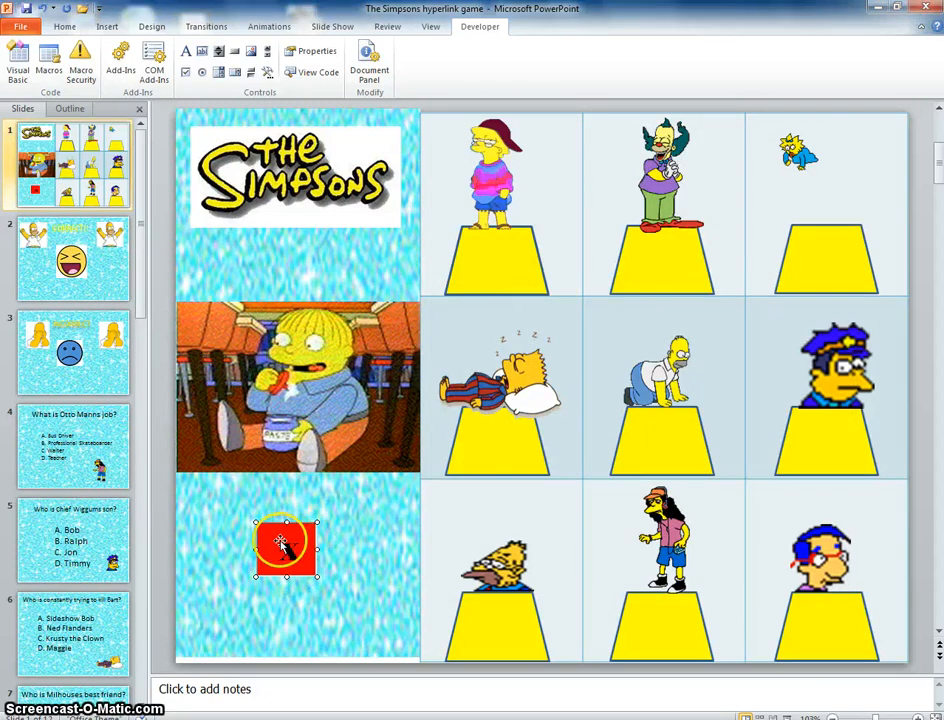
{"action": "left_click_drag", "start_coordinate": [381, 486], "coordinate": [491, 258]}
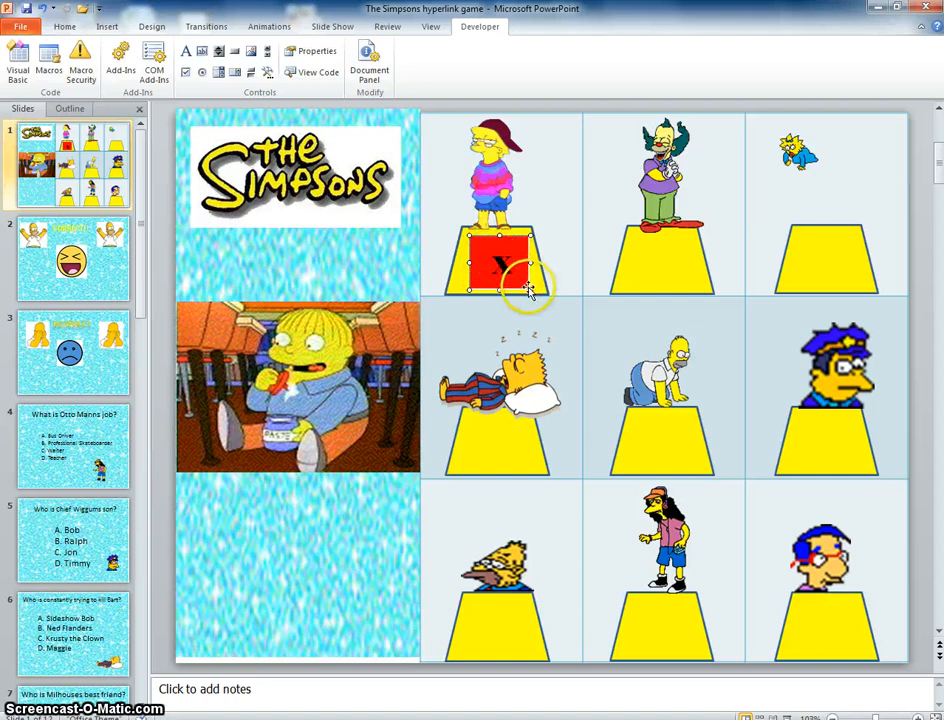
{"action": "right_click", "coordinate": [488, 253]}
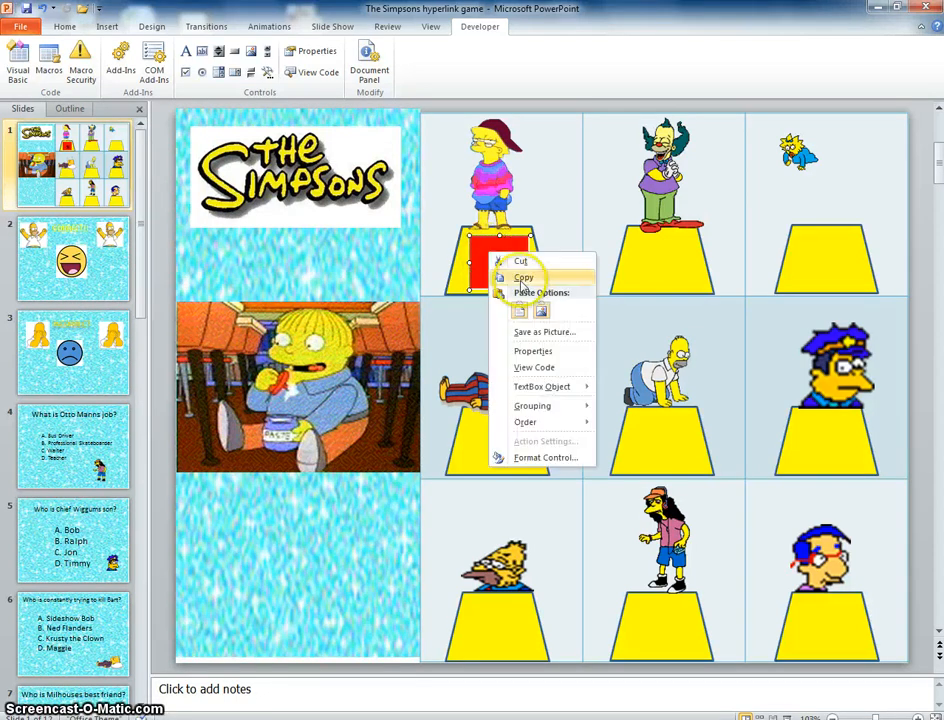
{"action": "left_click", "coordinate": [521, 278]}
Paste a copy of the text box and place it on the yellow pedestal below the clown
{"action": "right_click", "coordinate": [507, 265]}
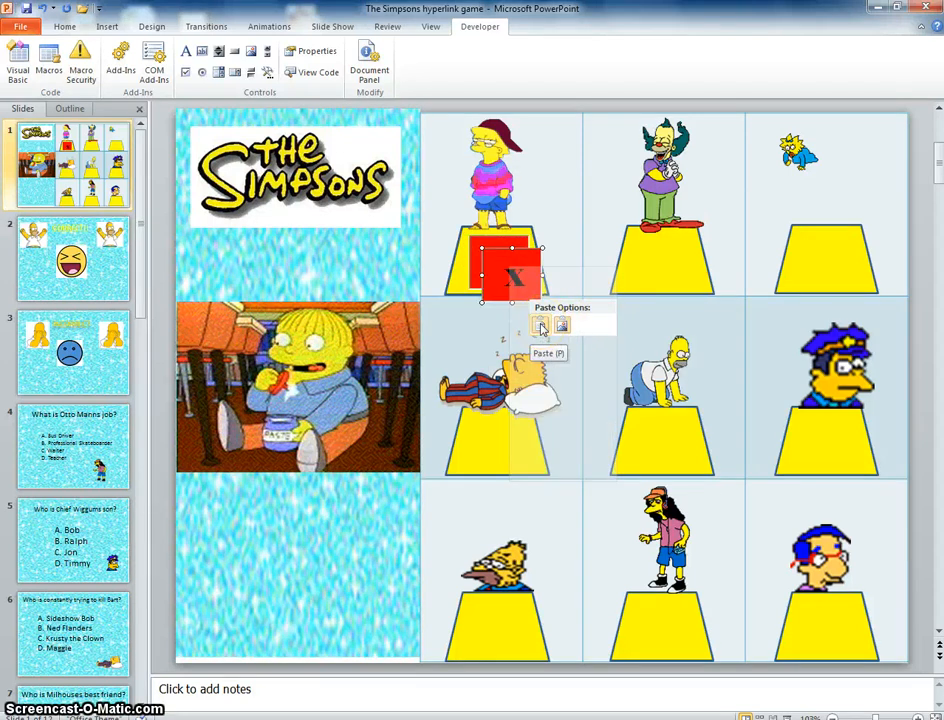
{"action": "left_click", "coordinate": [539, 325]}
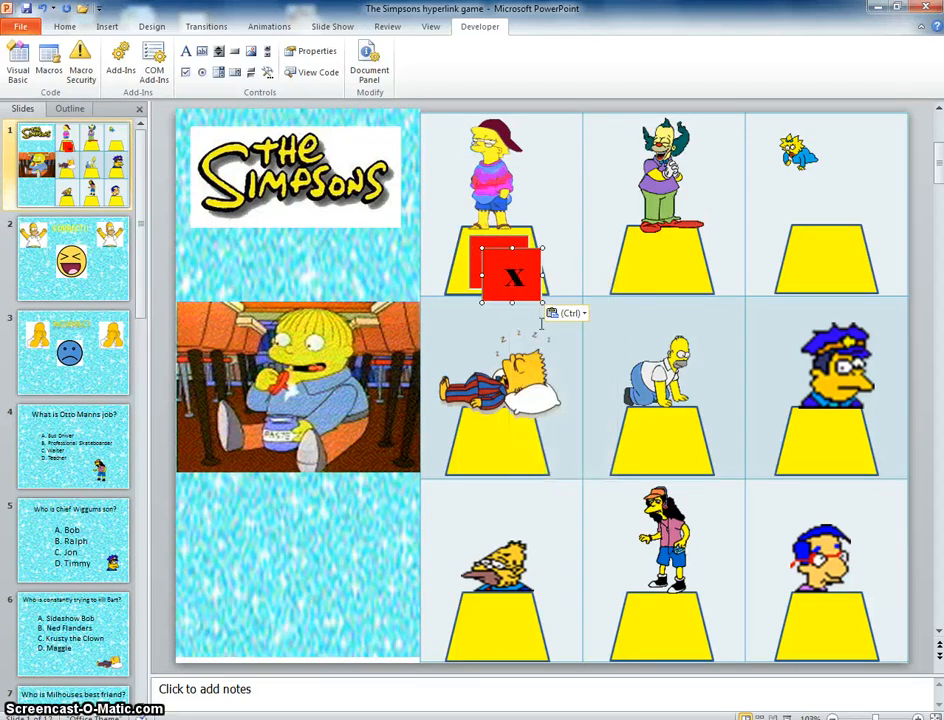
{"action": "left_click_drag", "start_coordinate": [499, 269], "coordinate": [659, 254]}
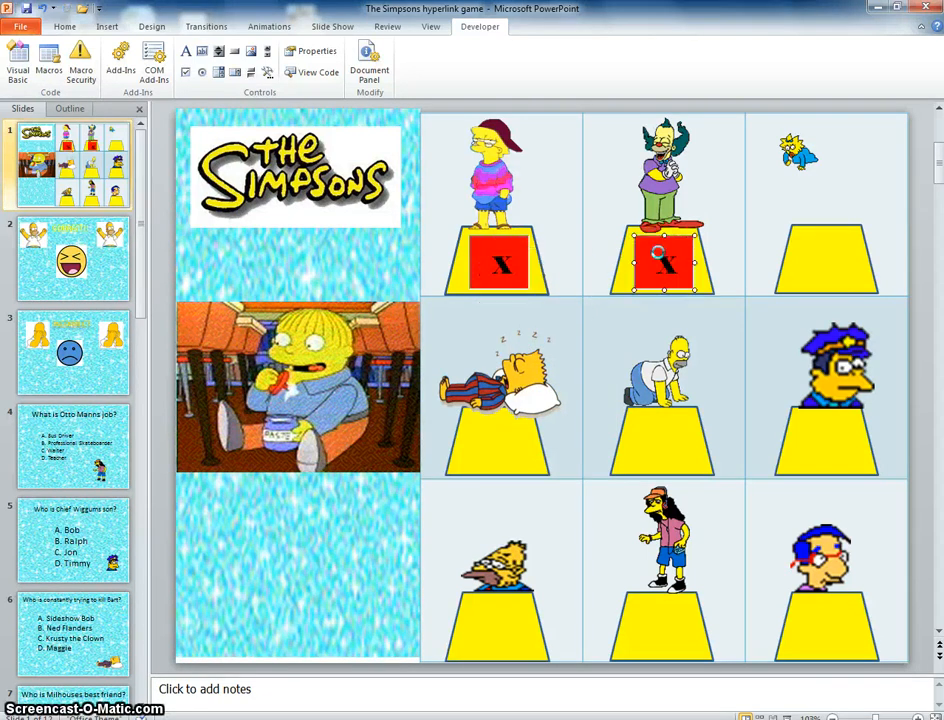
Paste another copy of the text box onto the pedestal below the crawling baby, aligned with the other two boxes
{"action": "right_click", "coordinate": [659, 254]}
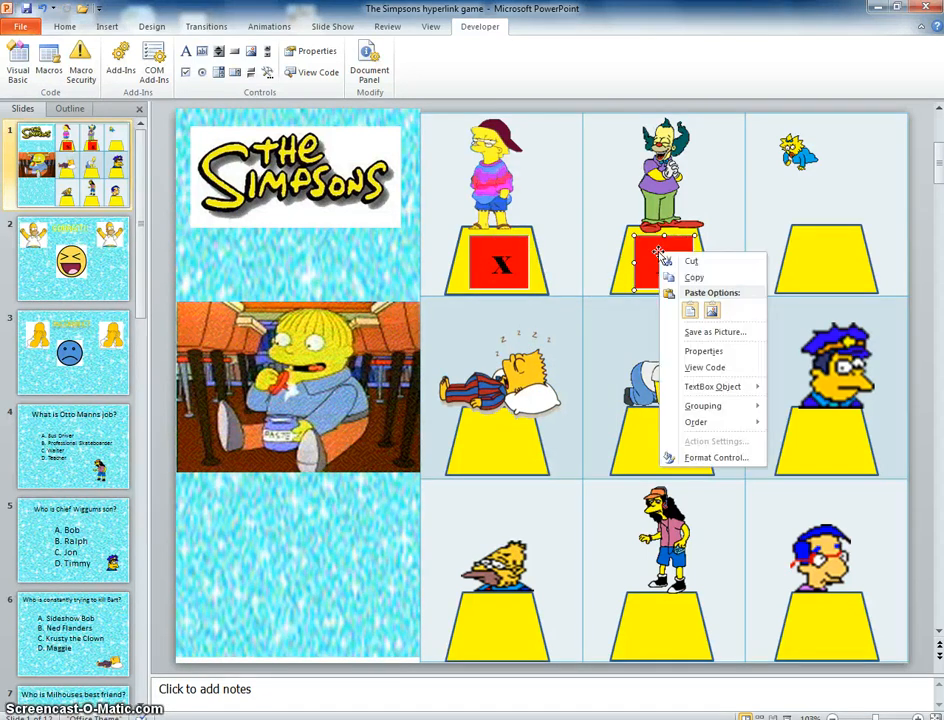
{"action": "left_click", "coordinate": [672, 311]}
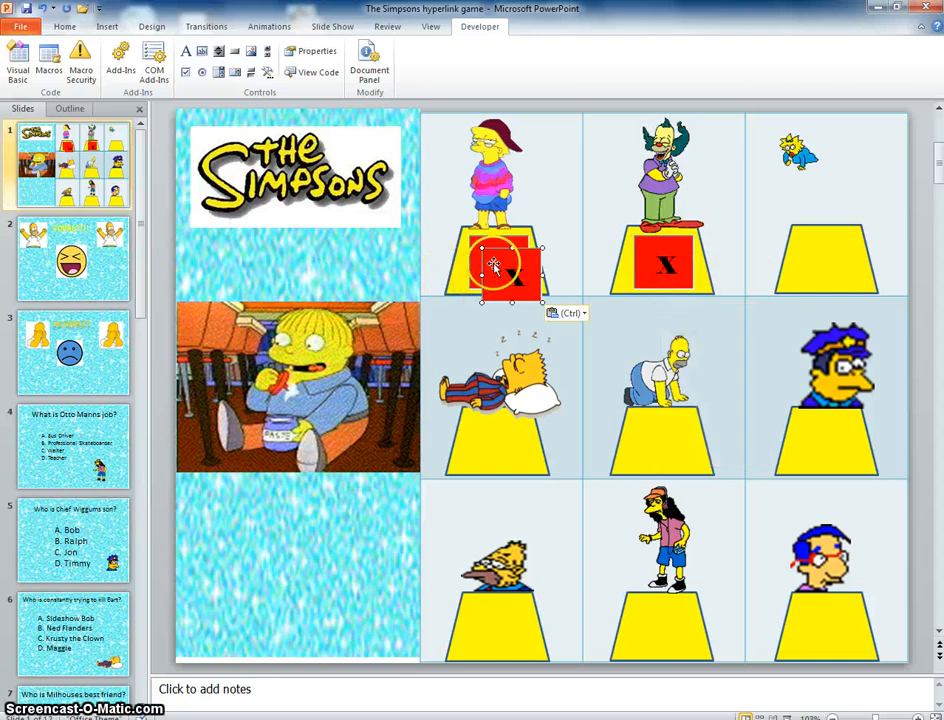
{"action": "left_click_drag", "start_coordinate": [491, 263], "coordinate": [813, 244]}
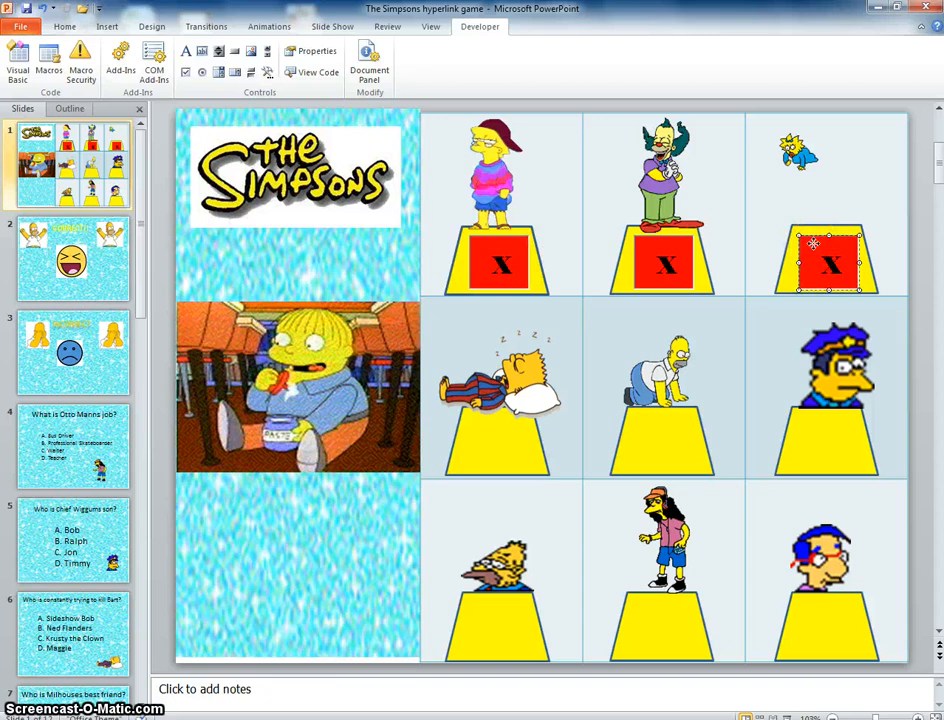
{"action": "left_click_drag", "start_coordinate": [813, 242], "coordinate": [813, 241]}
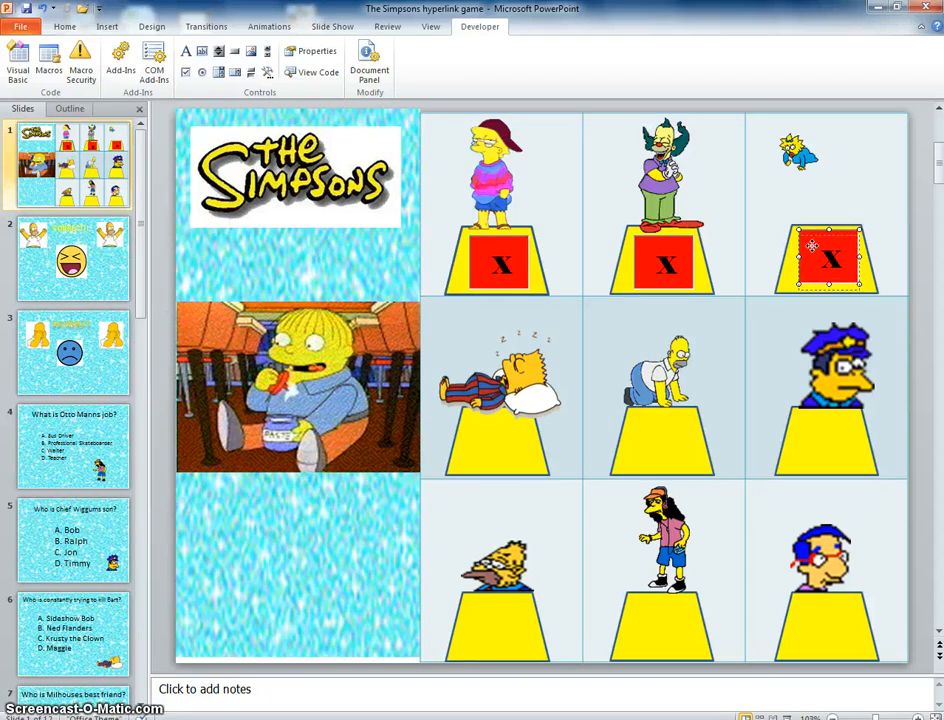
{"action": "key", "text": "Down"}
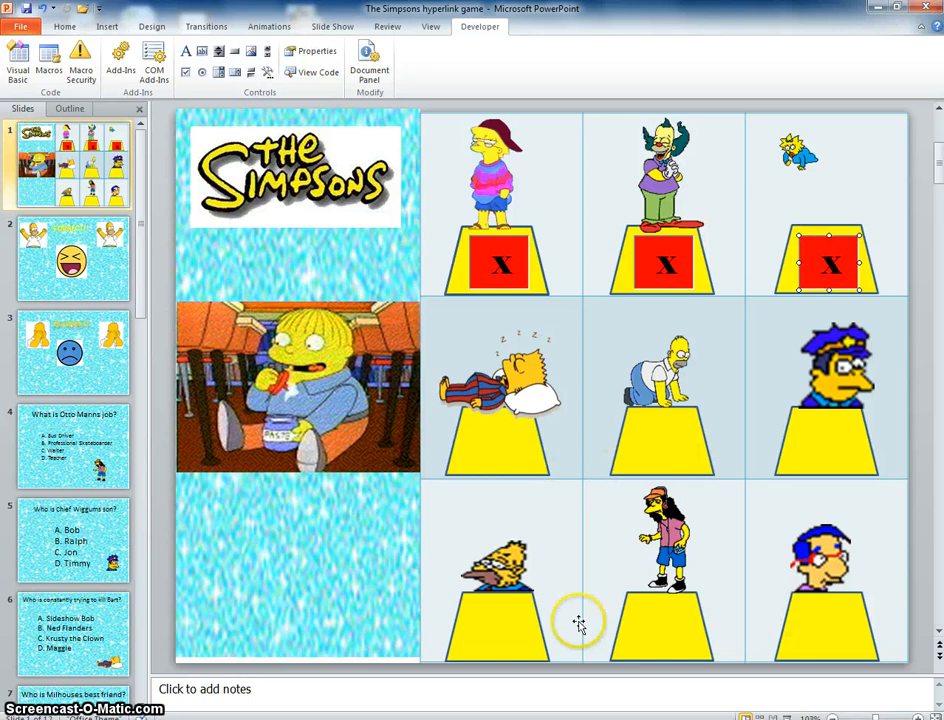
Run the slide show from the beginning, enter "o" in the first two text boxes, re-enter "x" in the third, and end the show
{"action": "left_click", "coordinate": [338, 27]}
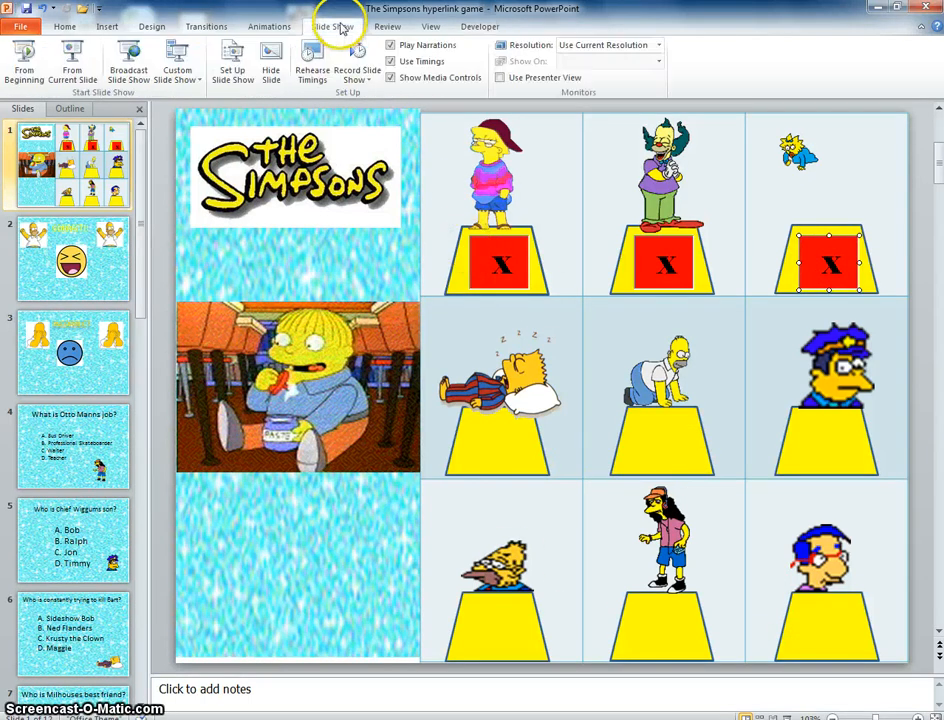
{"action": "left_click", "coordinate": [24, 48]}
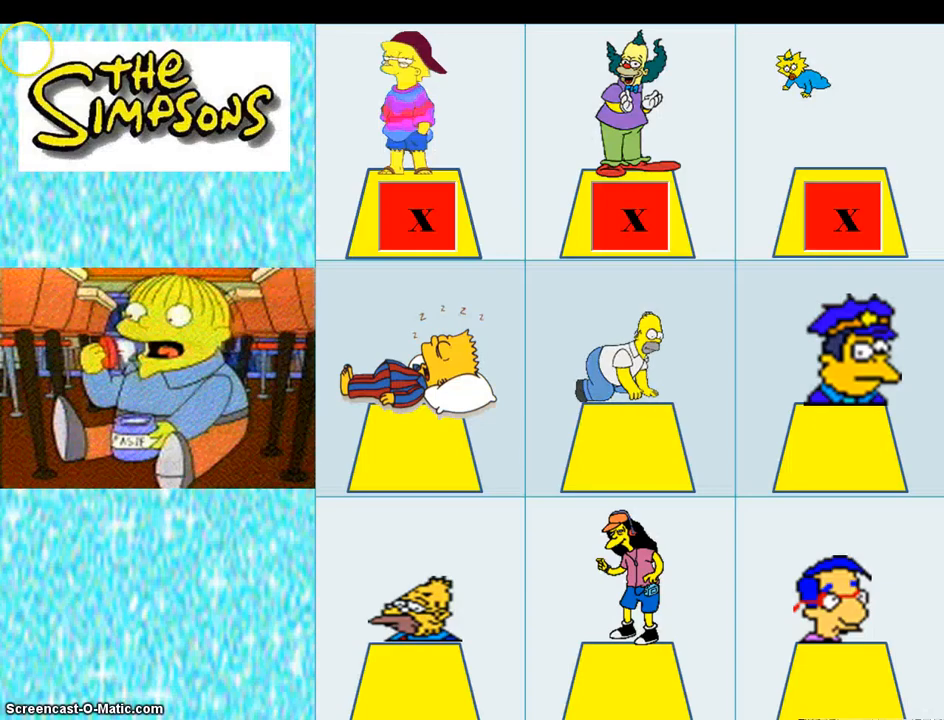
{"action": "left_click", "coordinate": [472, 222]}
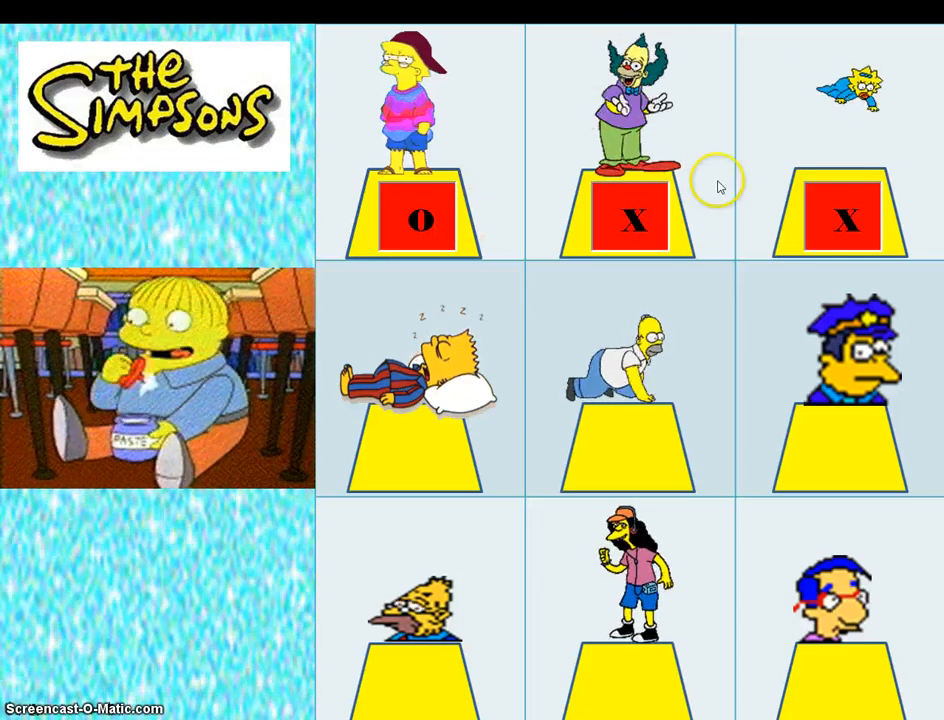
{"action": "left_click", "coordinate": [640, 215]}
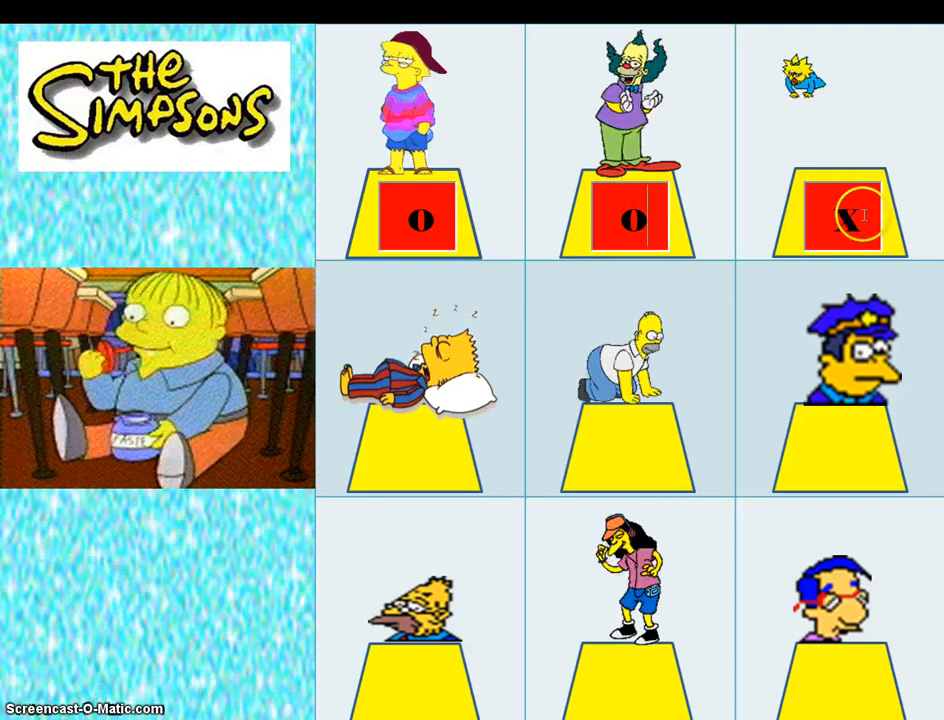
{"action": "left_click", "coordinate": [862, 215]}
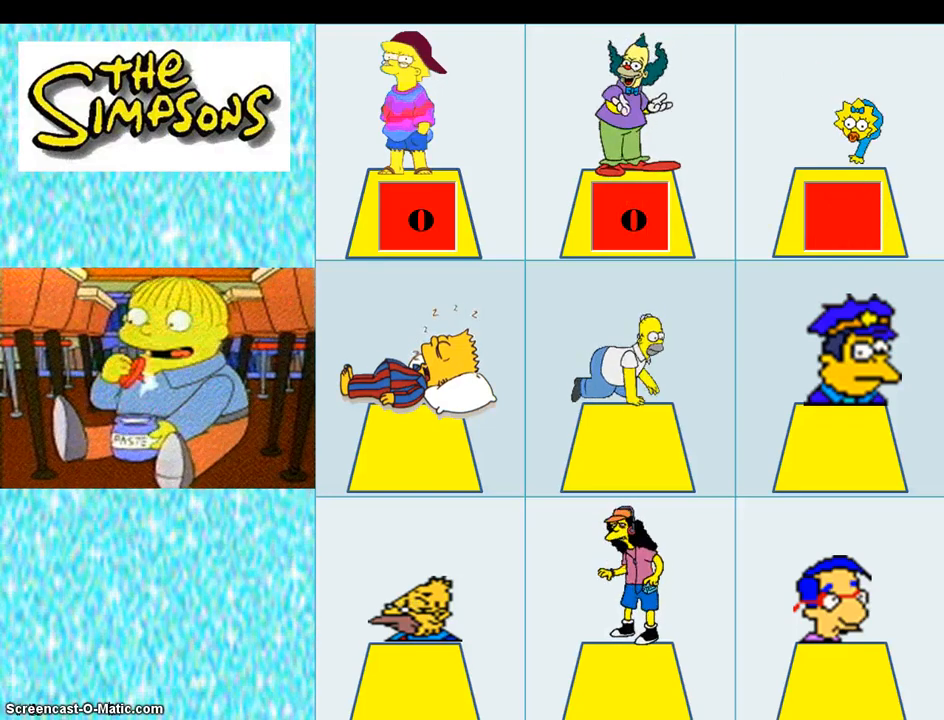
{"action": "left_click", "coordinate": [861, 220]}
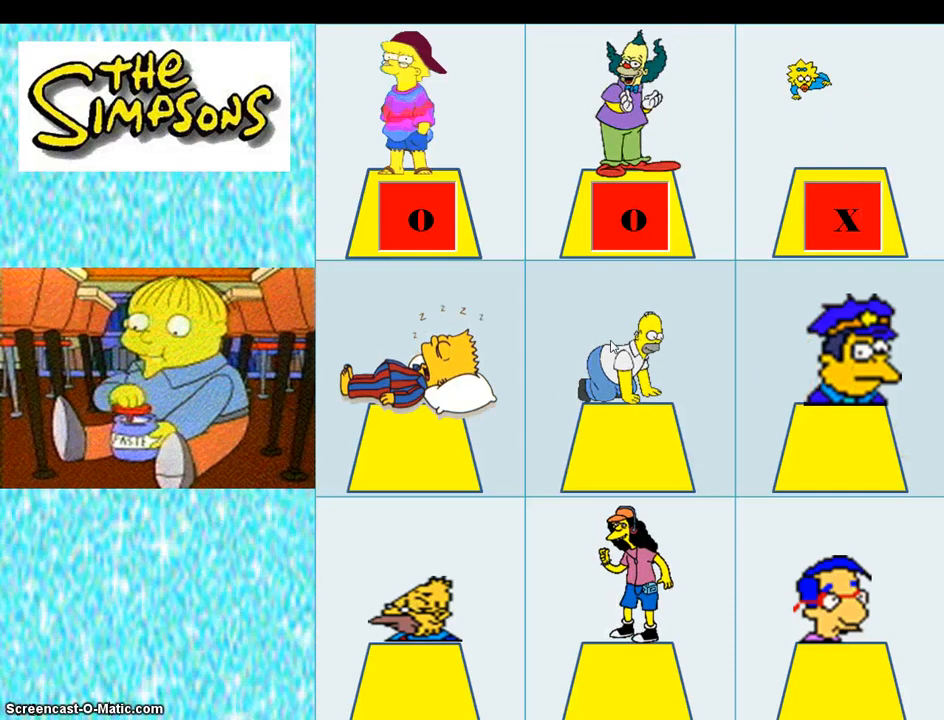
{"action": "key", "text": "Escape"}
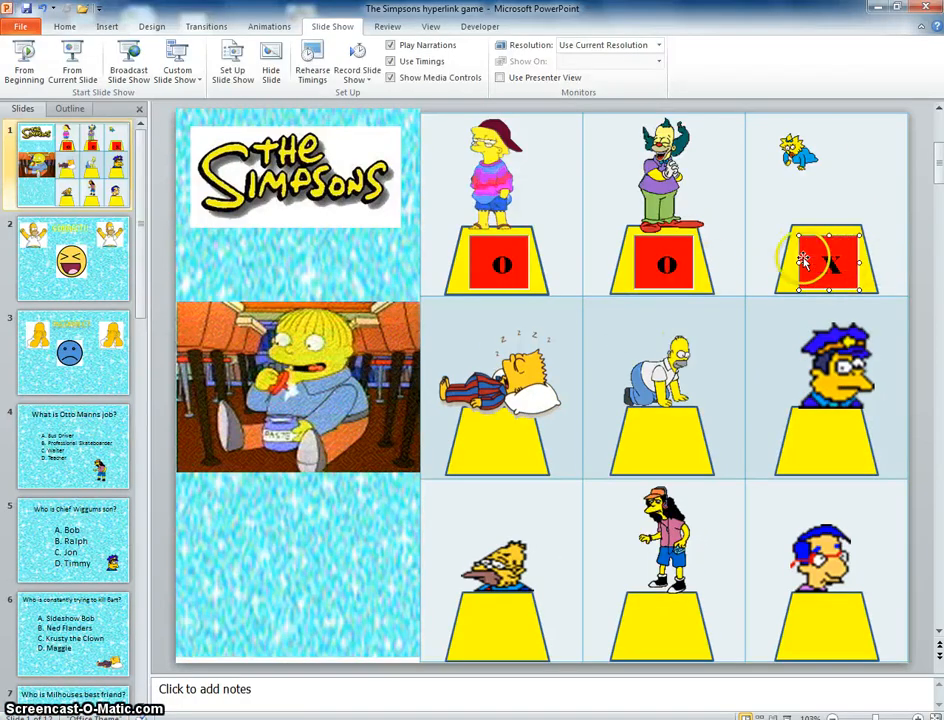
{"action": "left_click", "coordinate": [503, 263]}
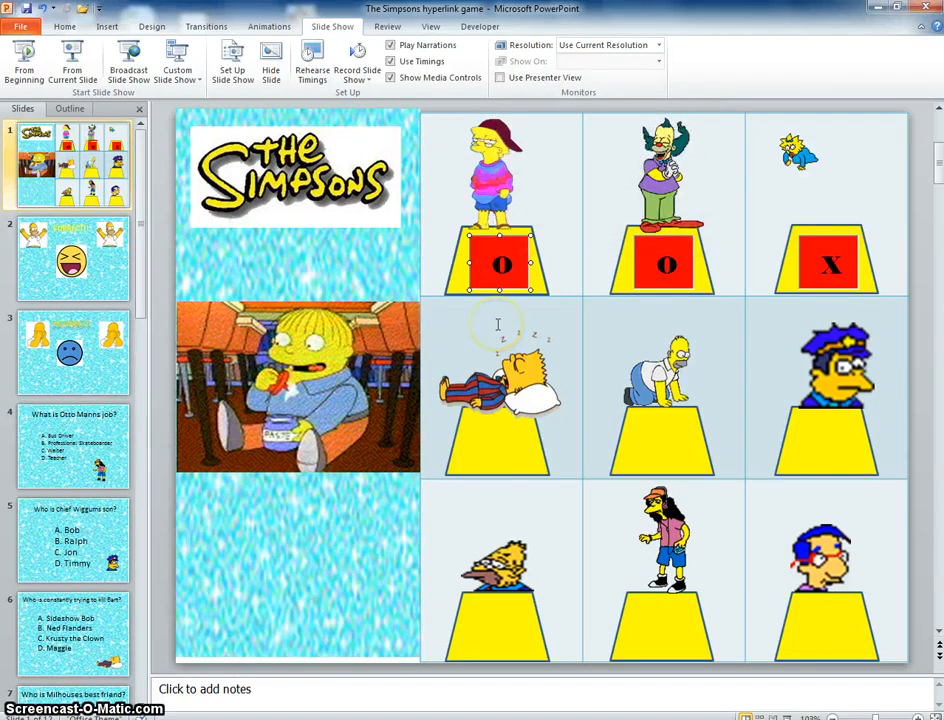
{"action": "left_click", "coordinate": [569, 320]}
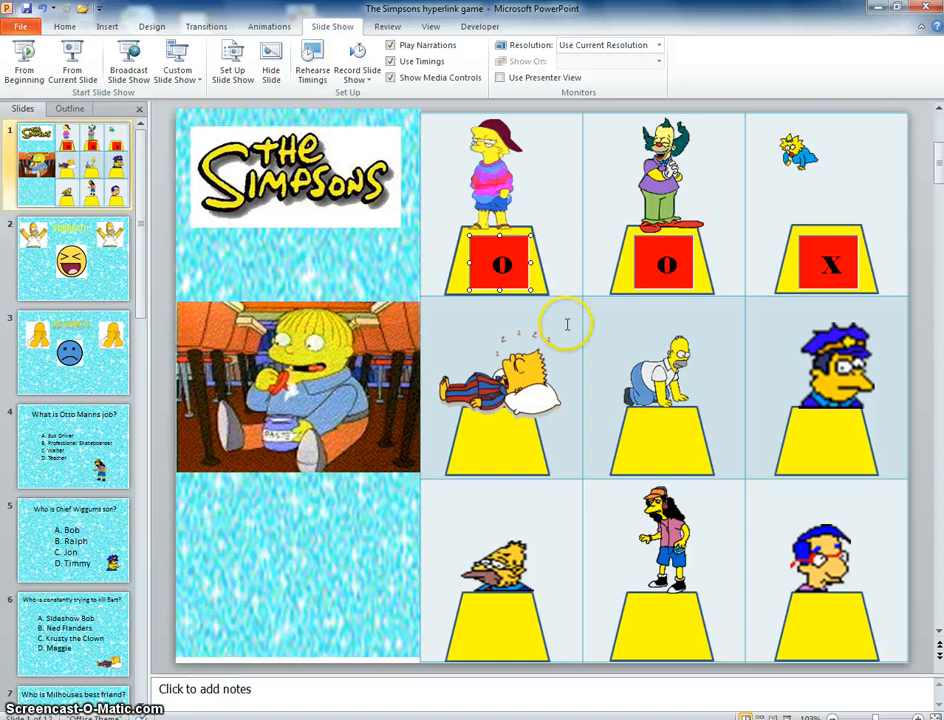
Start inserting a hyperlink on the picture of the girl in the cap, targeting a place in this document
{"action": "left_click", "coordinate": [494, 165]}
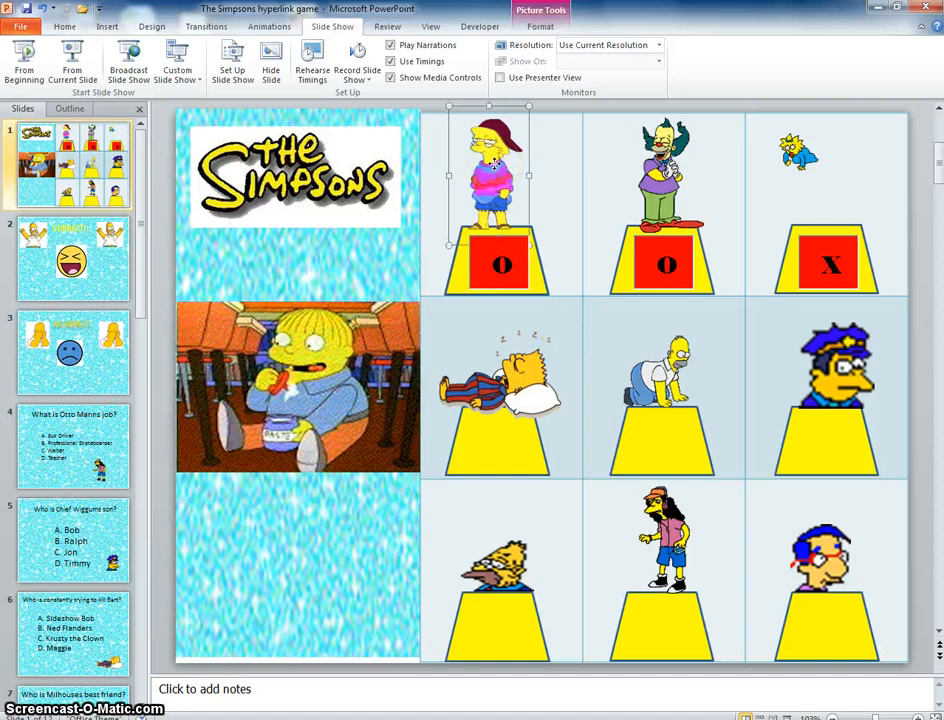
{"action": "left_click", "coordinate": [107, 27]}
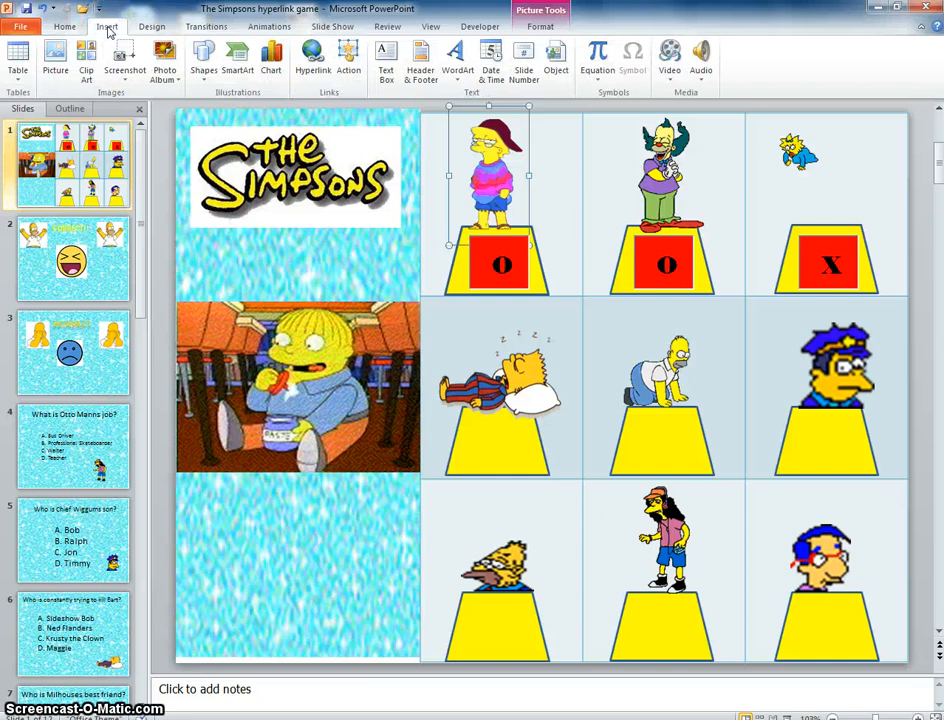
{"action": "left_click", "coordinate": [313, 62]}
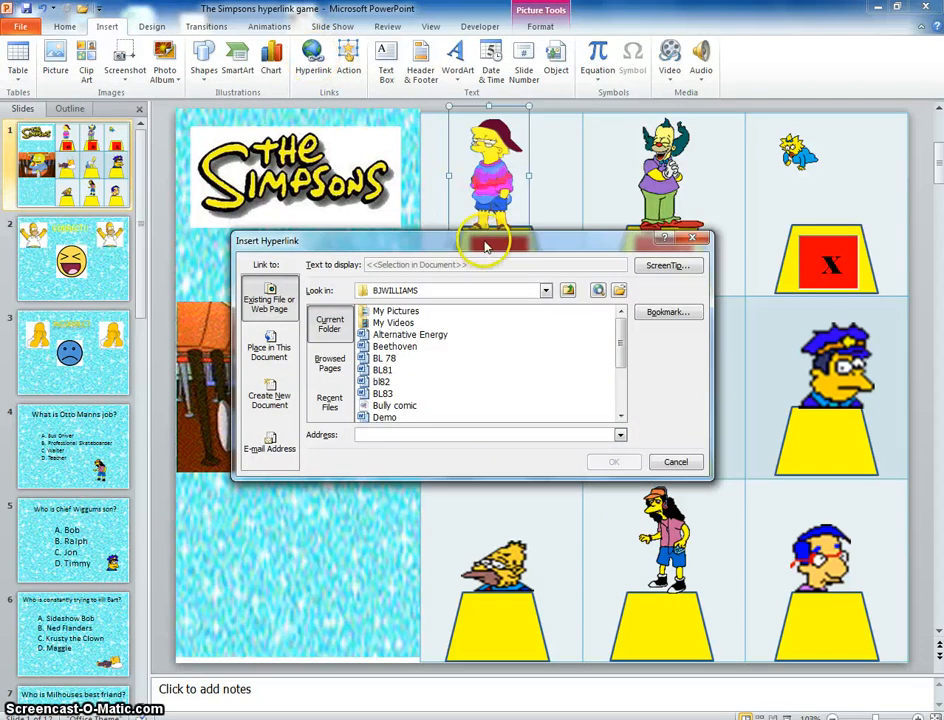
{"action": "left_click", "coordinate": [270, 356]}
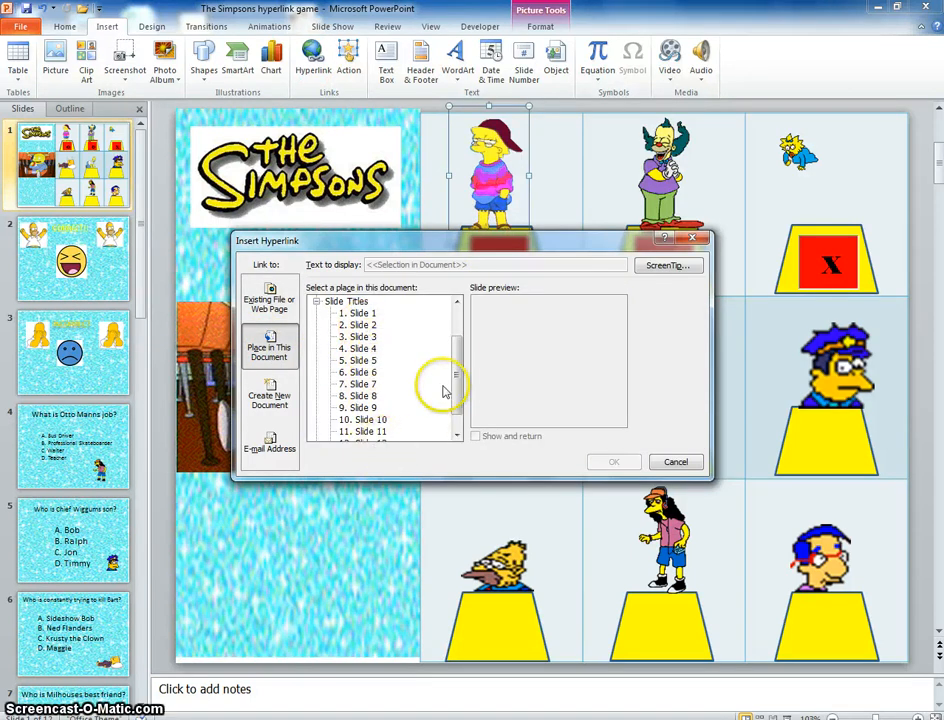
{"action": "left_click_drag", "start_coordinate": [458, 240], "coordinate": [697, 315]}
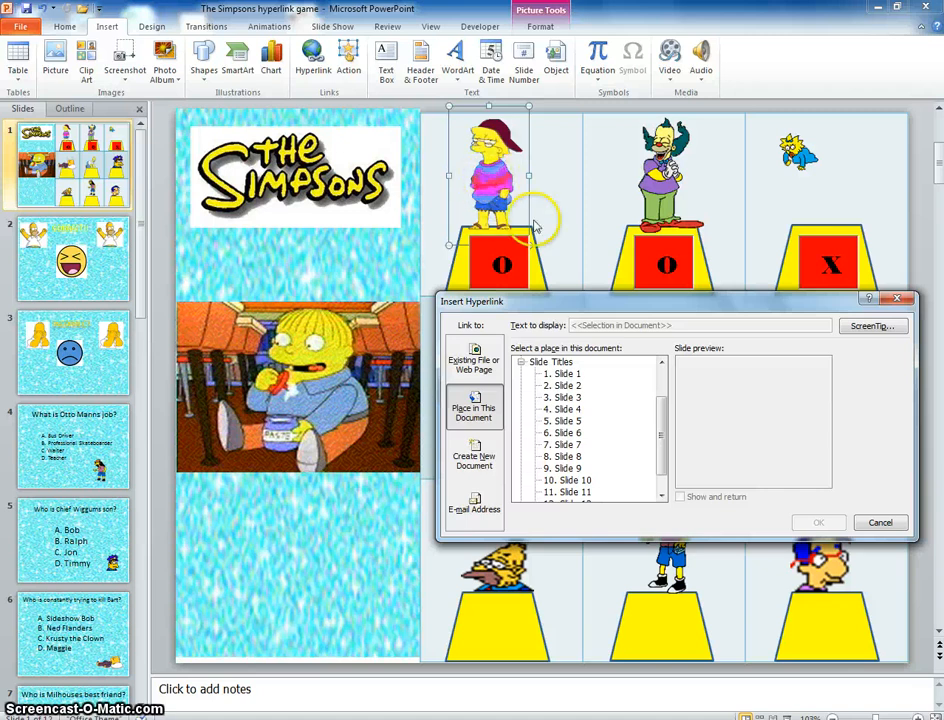
{"action": "left_click_drag", "start_coordinate": [557, 314], "coordinate": [494, 210]}
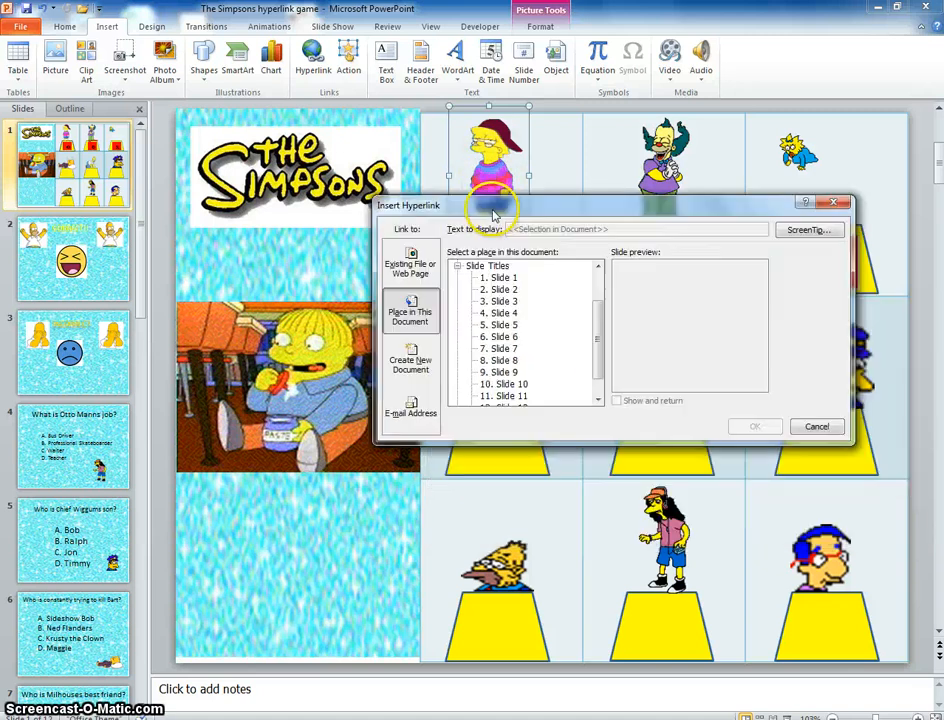
Preview the question slides and link the girl's picture to Slide 9, the question about Lisa's instrument
{"action": "left_click", "coordinate": [503, 322]}
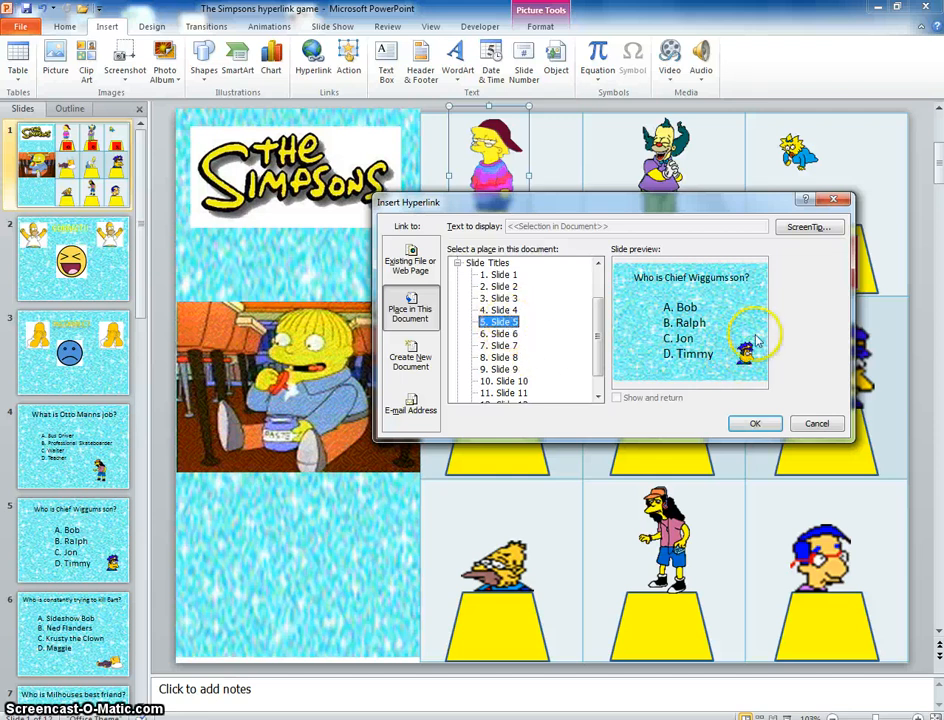
{"action": "left_click", "coordinate": [501, 310]}
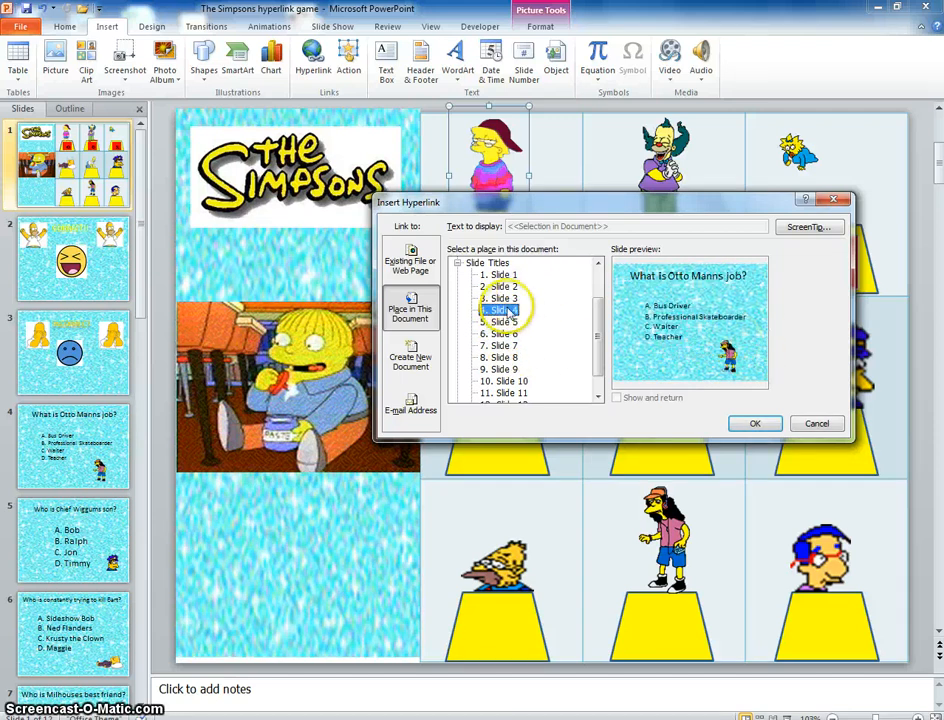
{"action": "left_click", "coordinate": [507, 334]}
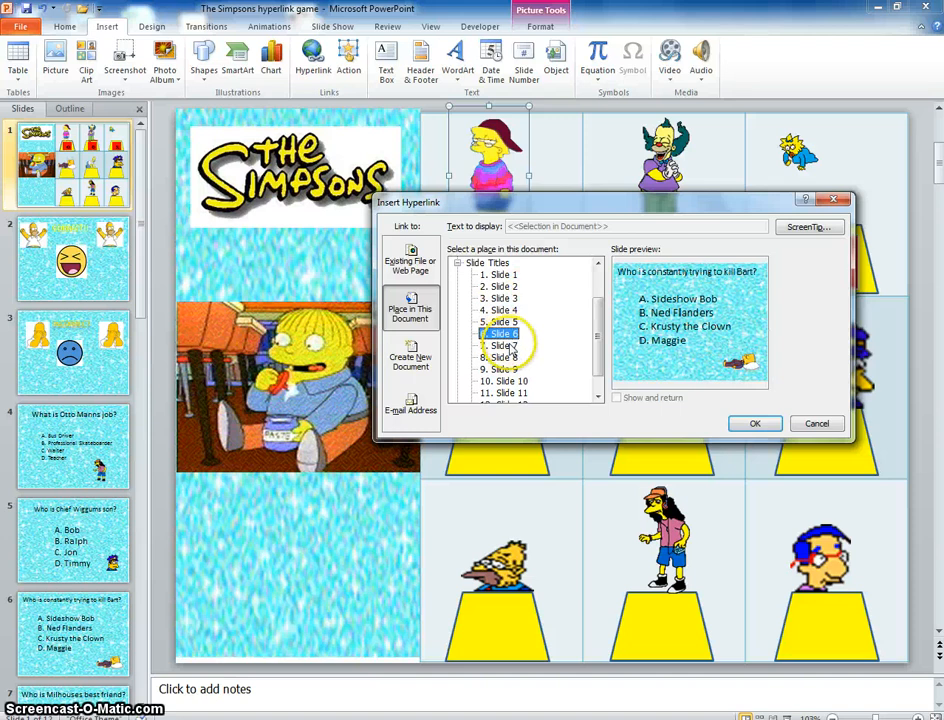
{"action": "left_click", "coordinate": [507, 346]}
{"action": "left_click", "coordinate": [507, 357]}
{"action": "left_click", "coordinate": [506, 369]}
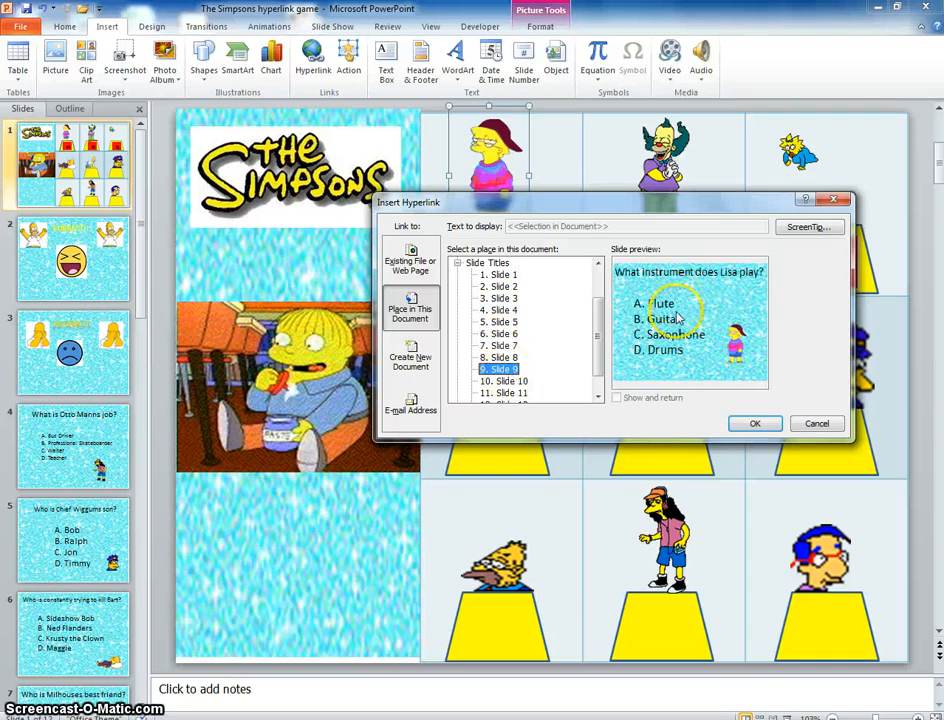
{"action": "left_click", "coordinate": [757, 425]}
{"action": "left_click", "coordinate": [505, 158]}
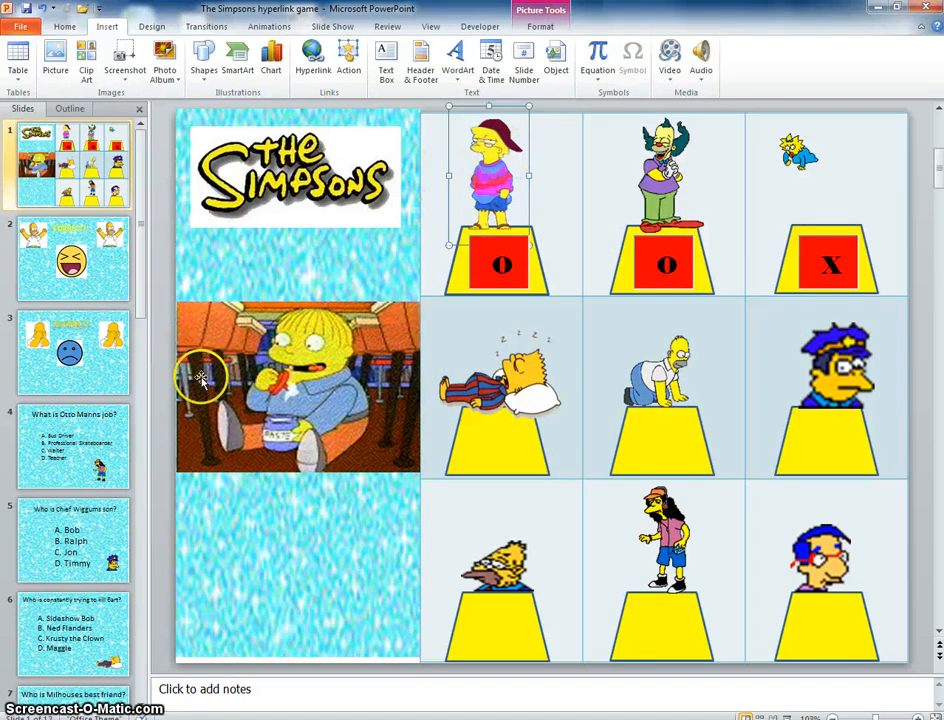
Hyperlink the clown picture to Slide 8, the question about Krusty the Clown's job
{"action": "left_click", "coordinate": [663, 150]}
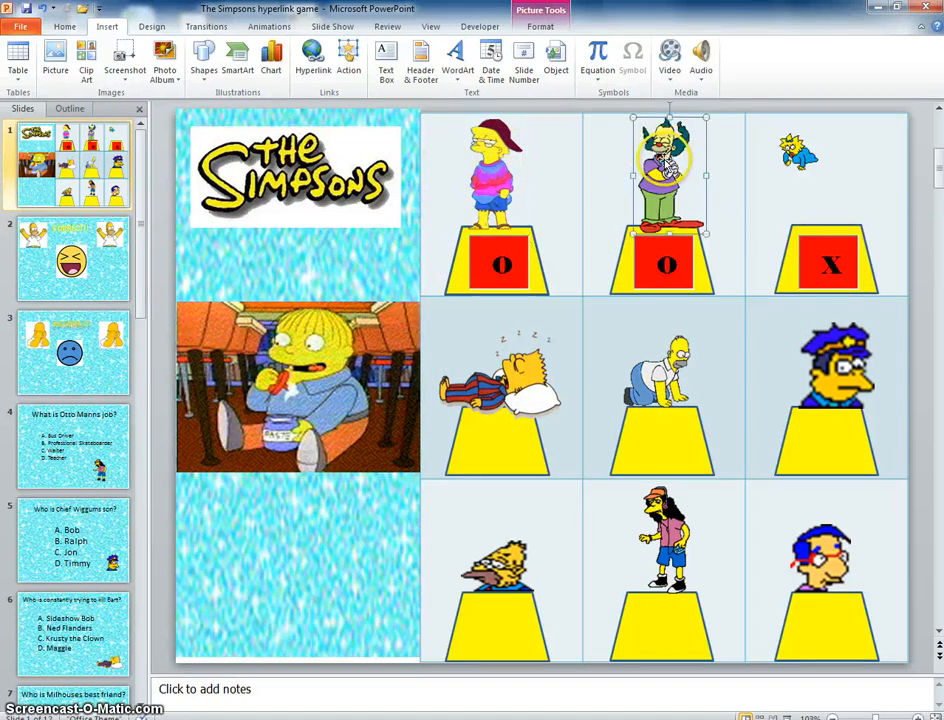
{"action": "left_click", "coordinate": [313, 55]}
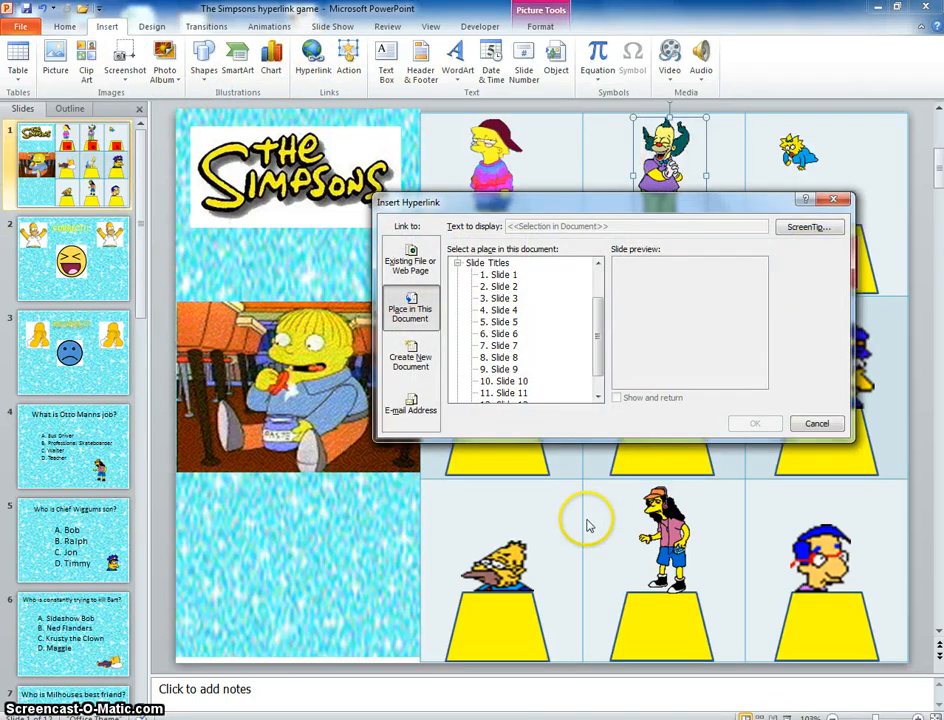
{"action": "scroll", "coordinate": [596, 347], "scroll_direction": "down", "scroll_amount": 1}
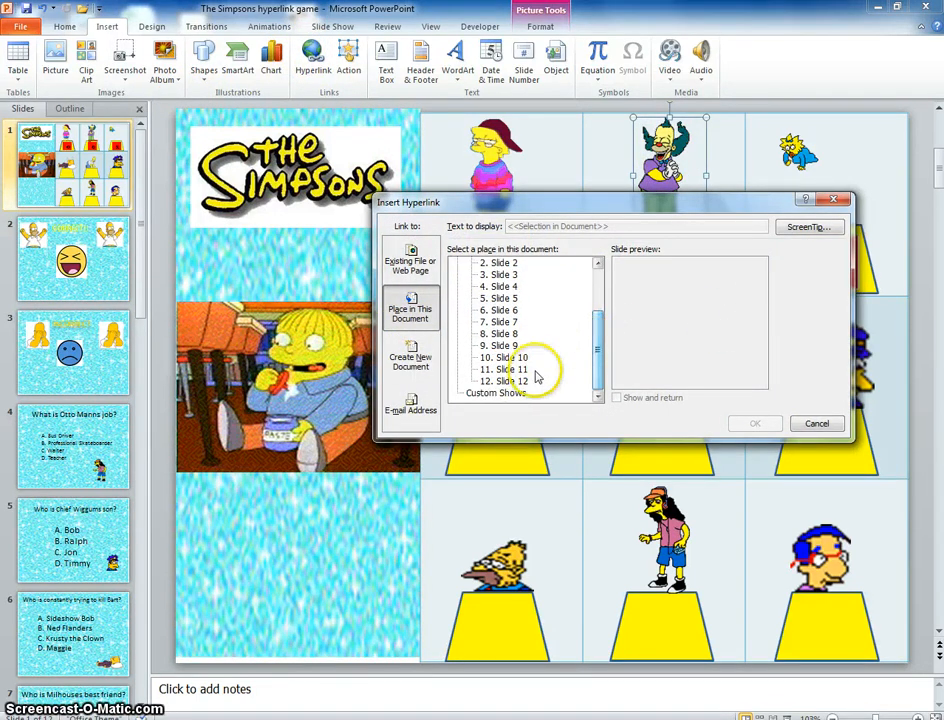
{"action": "left_click", "coordinate": [528, 380]}
{"action": "left_click", "coordinate": [518, 369]}
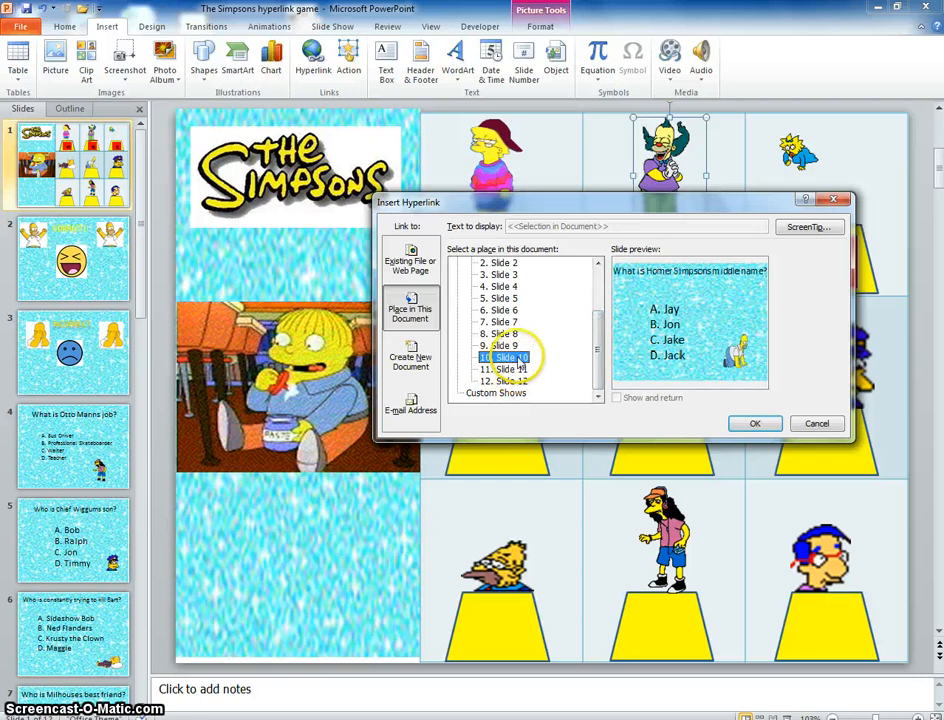
{"action": "left_click", "coordinate": [512, 357]}
{"action": "left_click", "coordinate": [512, 345]}
{"action": "left_click", "coordinate": [514, 334]}
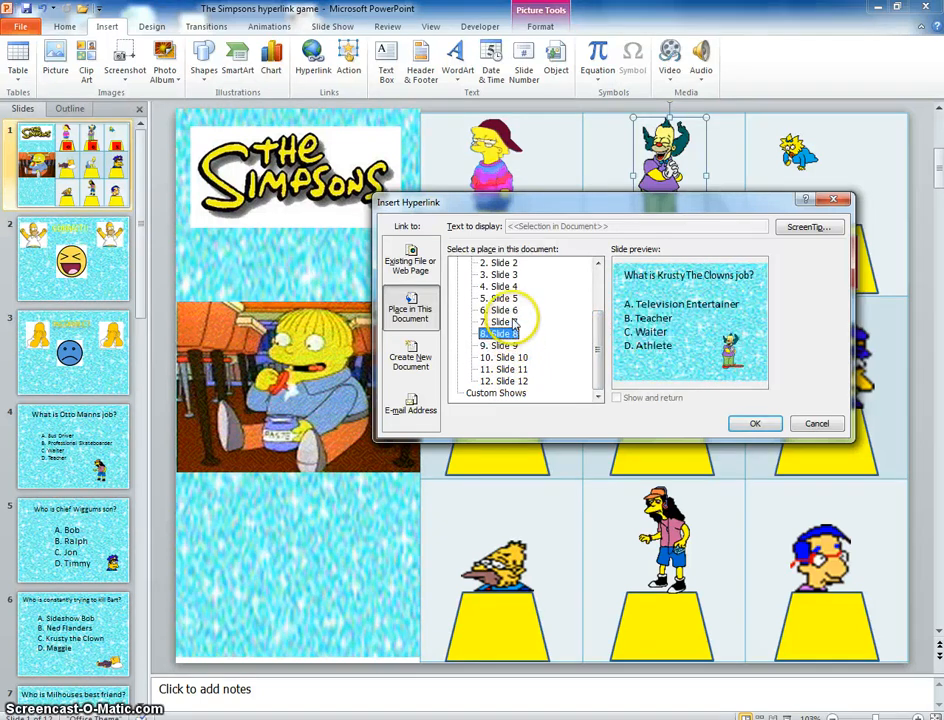
{"action": "left_click", "coordinate": [755, 423]}
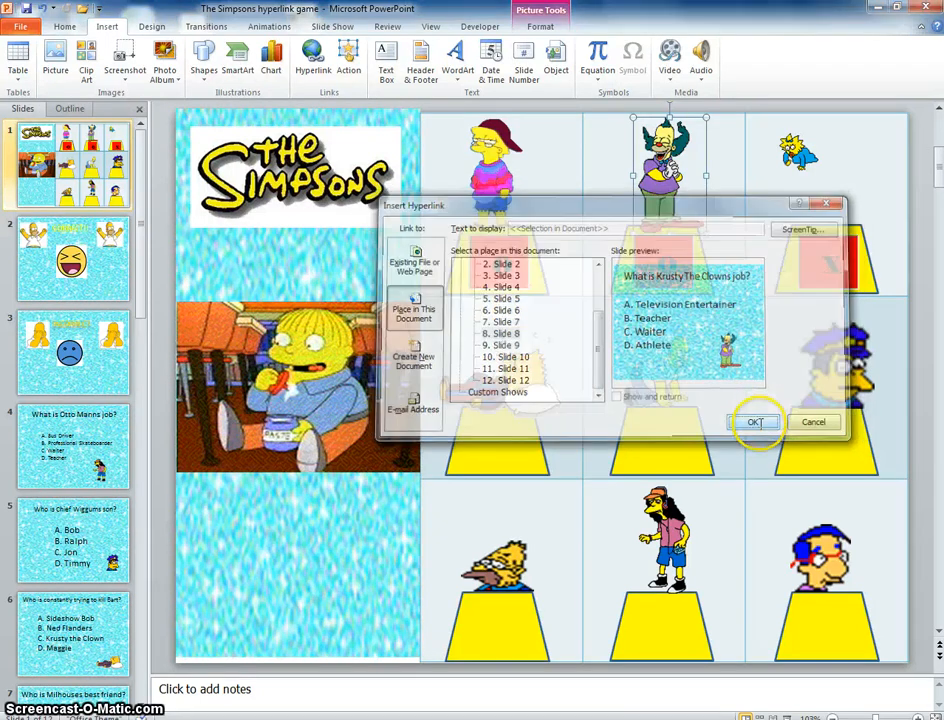
{"action": "left_click", "coordinate": [799, 158]}
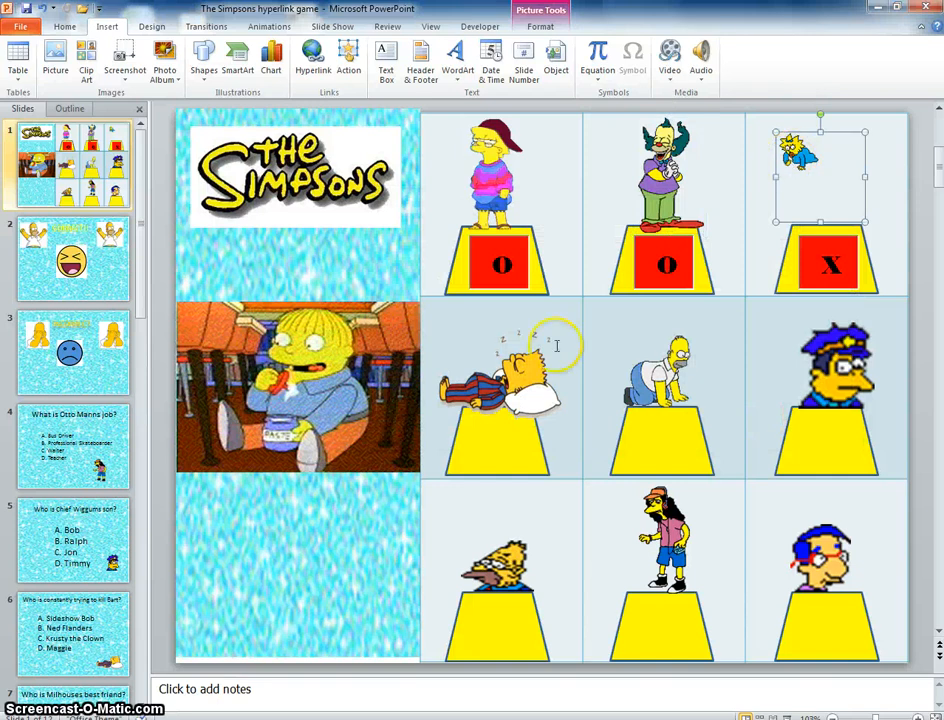
{"action": "left_click", "coordinate": [525, 355]}
{"action": "left_click", "coordinate": [670, 352]}
{"action": "left_click", "coordinate": [835, 365]}
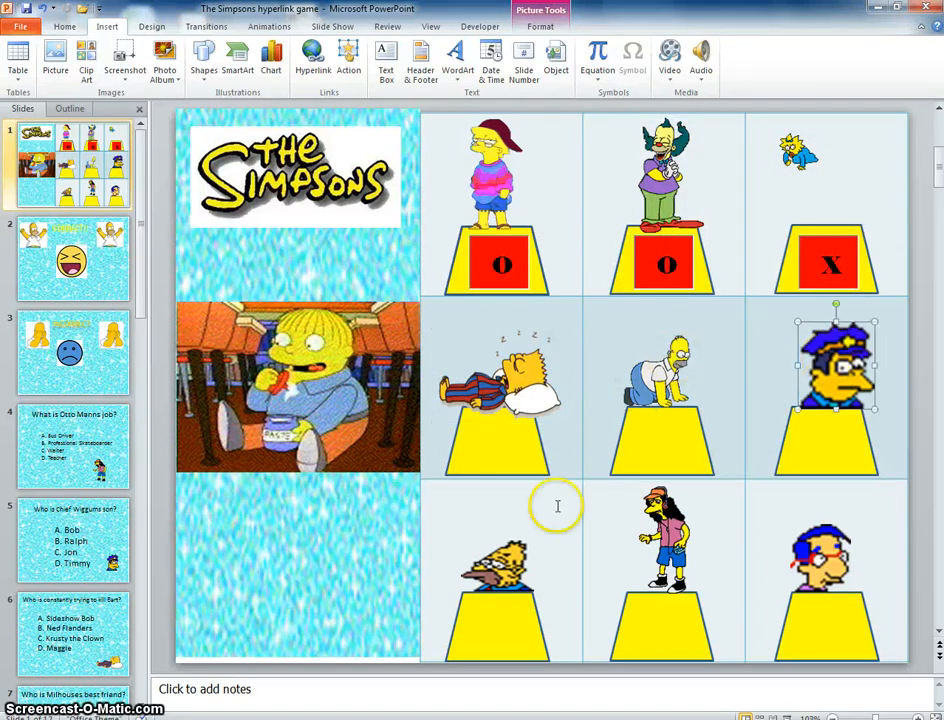
{"action": "left_click", "coordinate": [497, 565]}
{"action": "left_click", "coordinate": [660, 535]}
{"action": "left_click", "coordinate": [822, 550]}
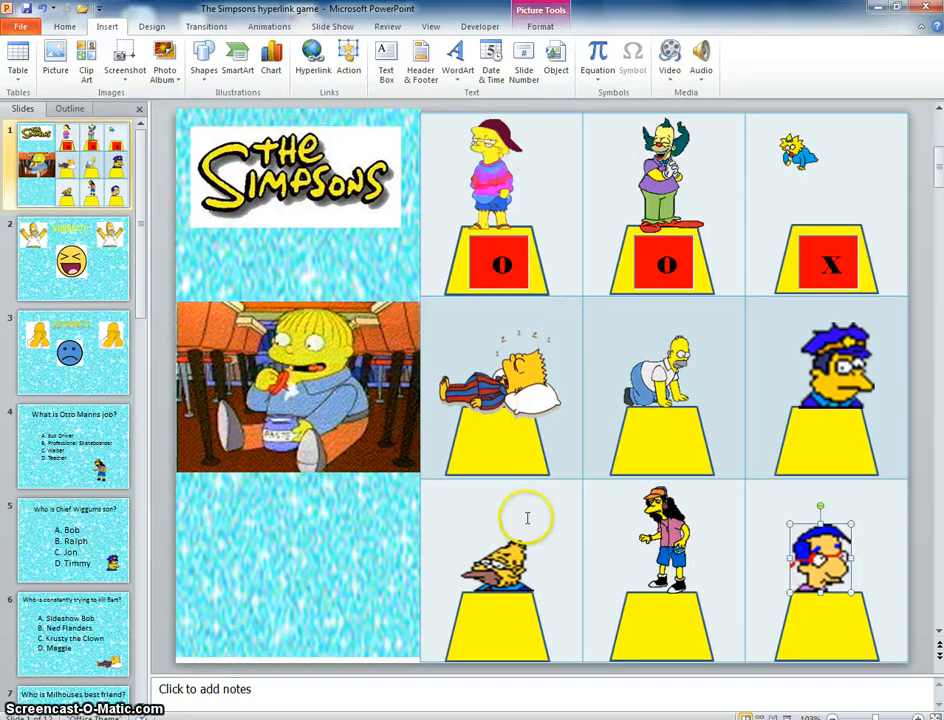
Hyperlink the laughing face on the "CORRECT!!" slide back to Slide 1, the game board
{"action": "left_click", "coordinate": [110, 288]}
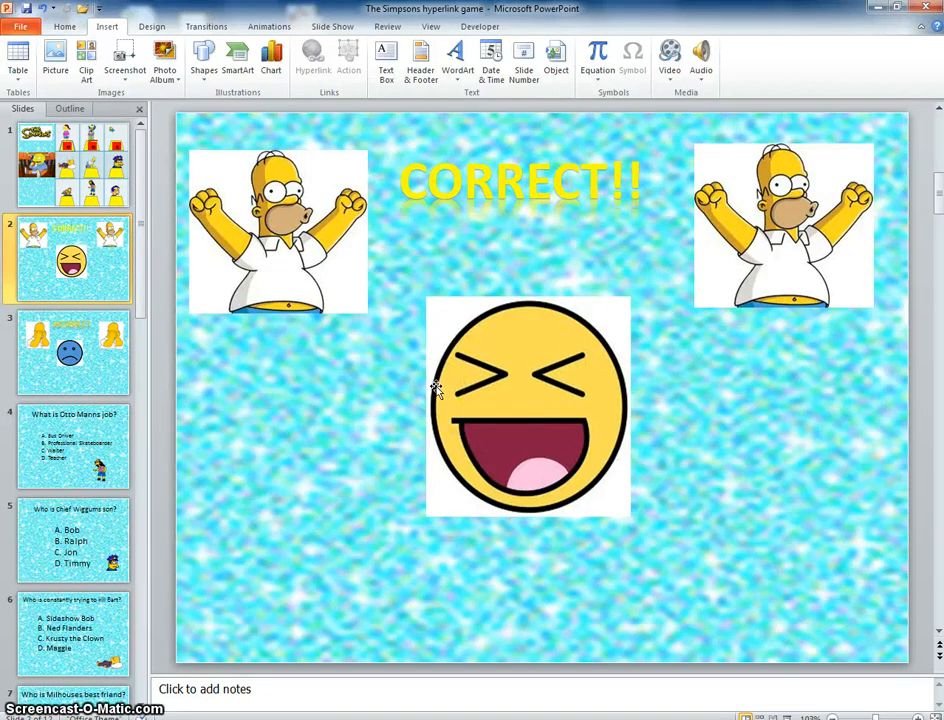
{"action": "left_click", "coordinate": [510, 388]}
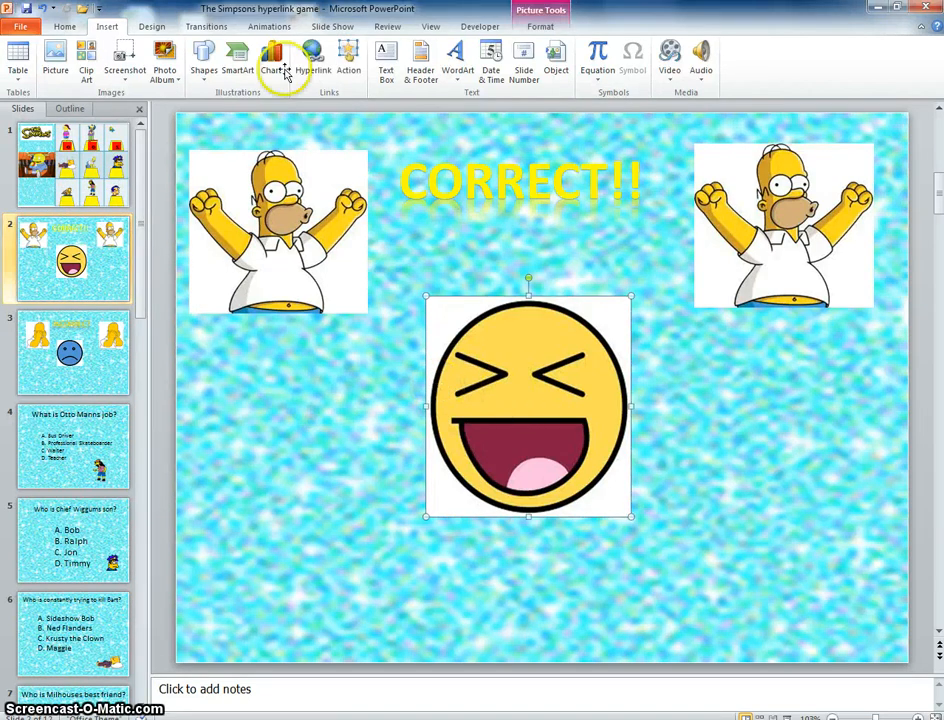
{"action": "left_click", "coordinate": [313, 58]}
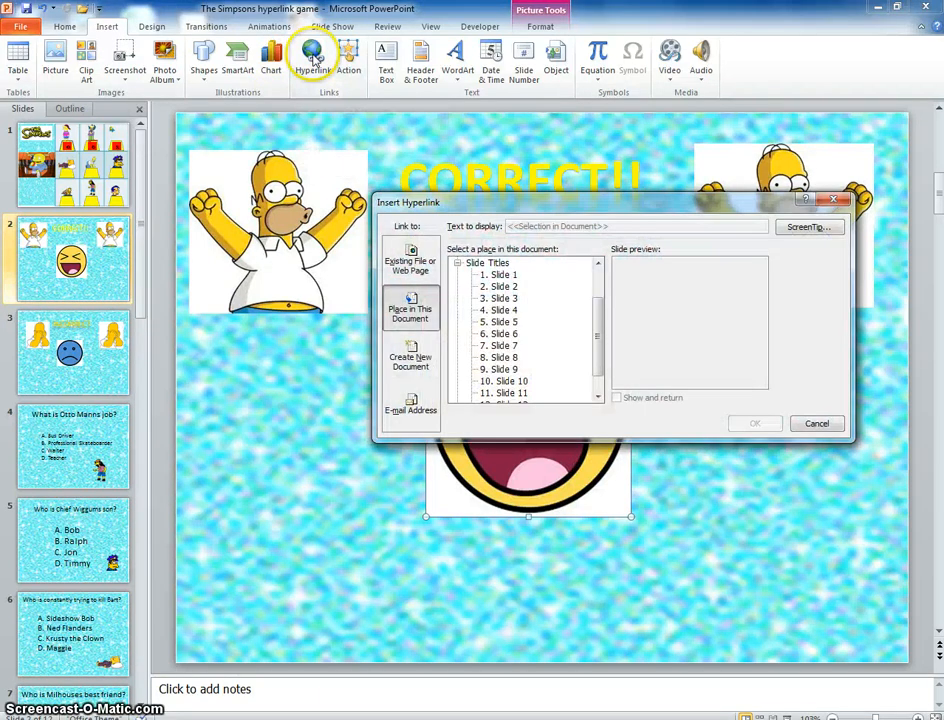
{"action": "left_click", "coordinate": [503, 276]}
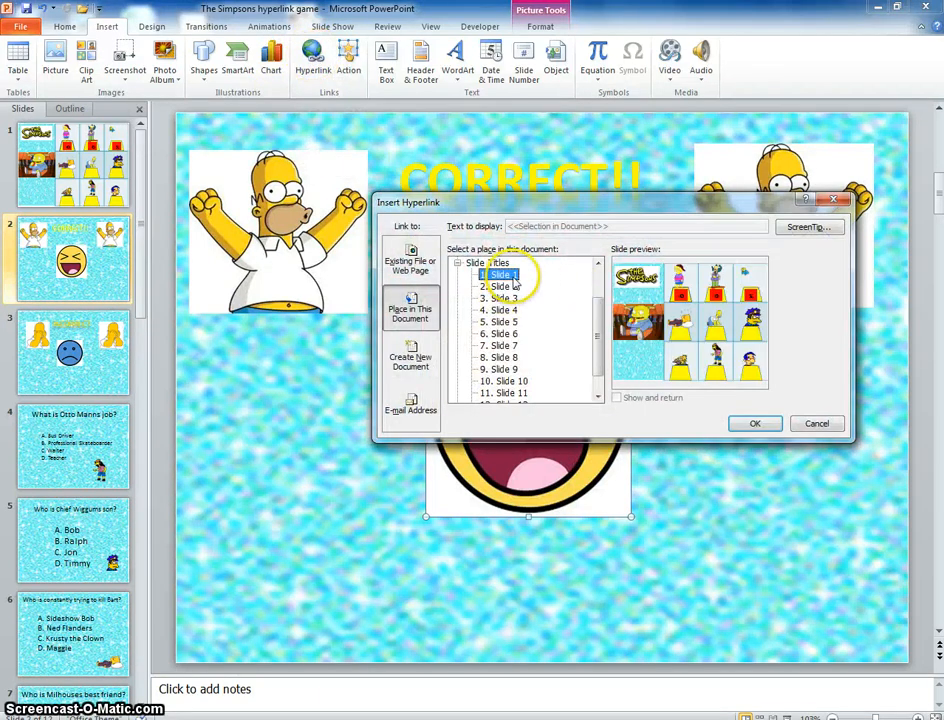
{"action": "left_click", "coordinate": [756, 423]}
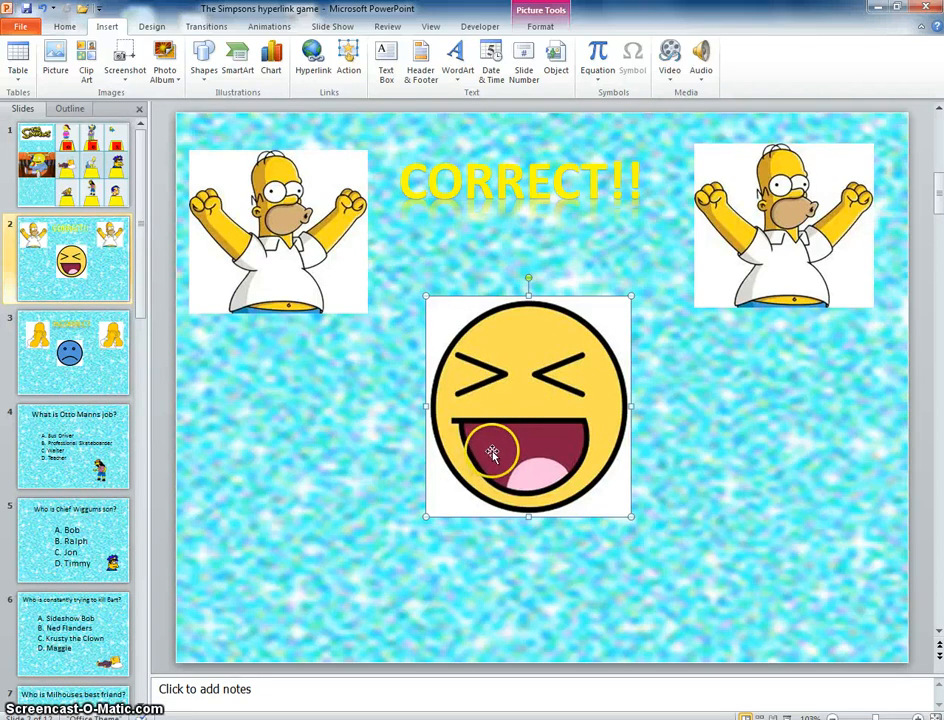
Draw a Home action button about 1" wide and 0.91" high beside the laughing face, hyperlinked to First Slide
{"action": "left_click", "coordinate": [204, 84]}
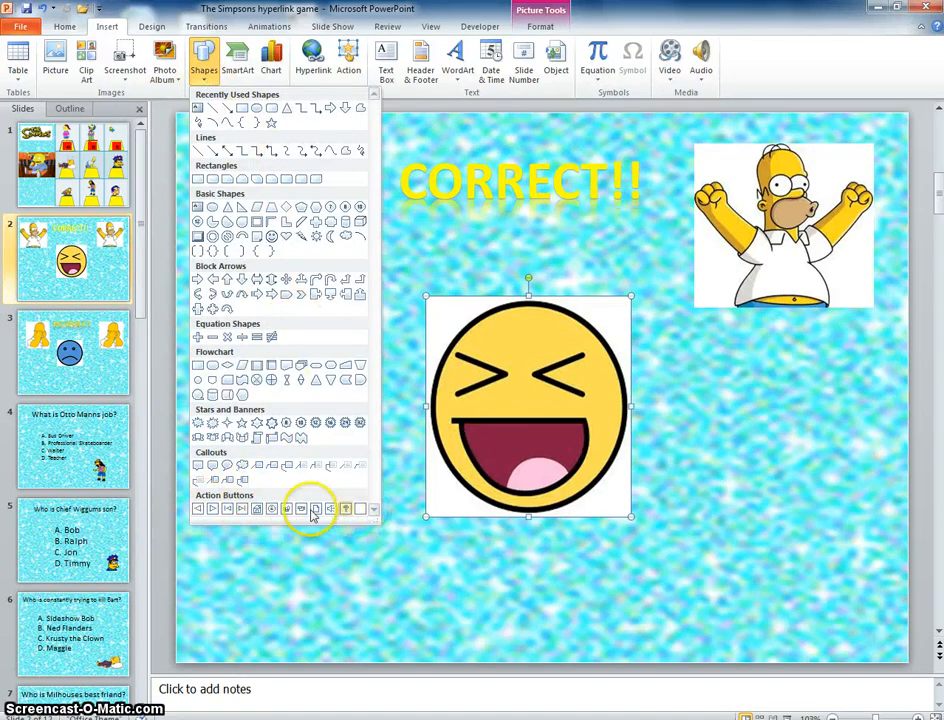
{"action": "left_click", "coordinate": [258, 513]}
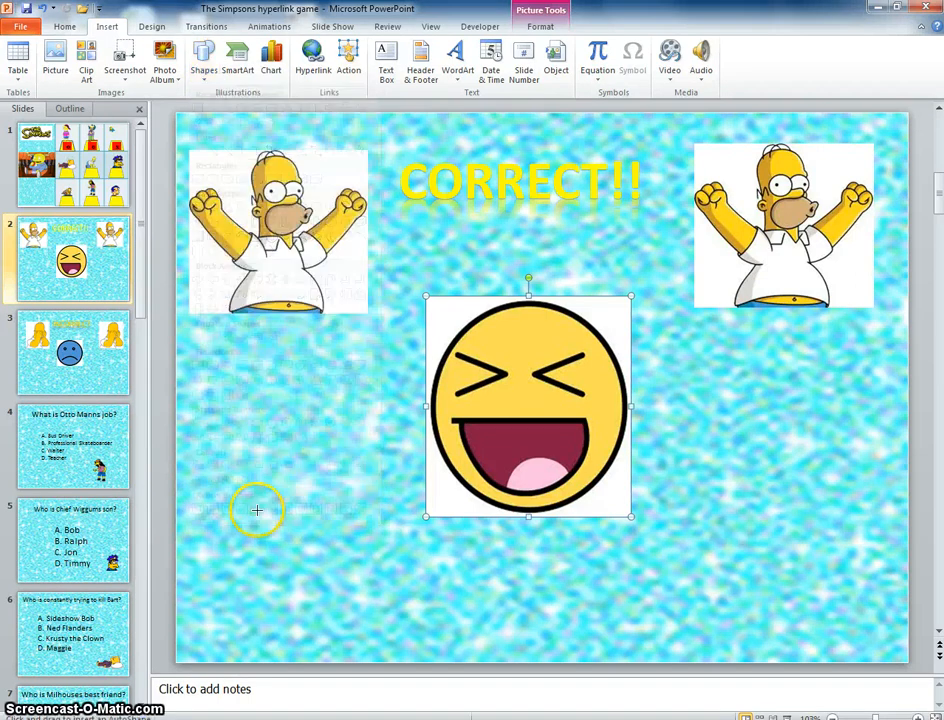
{"action": "mouse_move", "coordinate": [260, 466]}
{"action": "left_mouse_down"}
{"action": "mouse_move", "coordinate": [327, 468]}
{"action": "mouse_move", "coordinate": [331, 477]}
{"action": "left_mouse_up"}
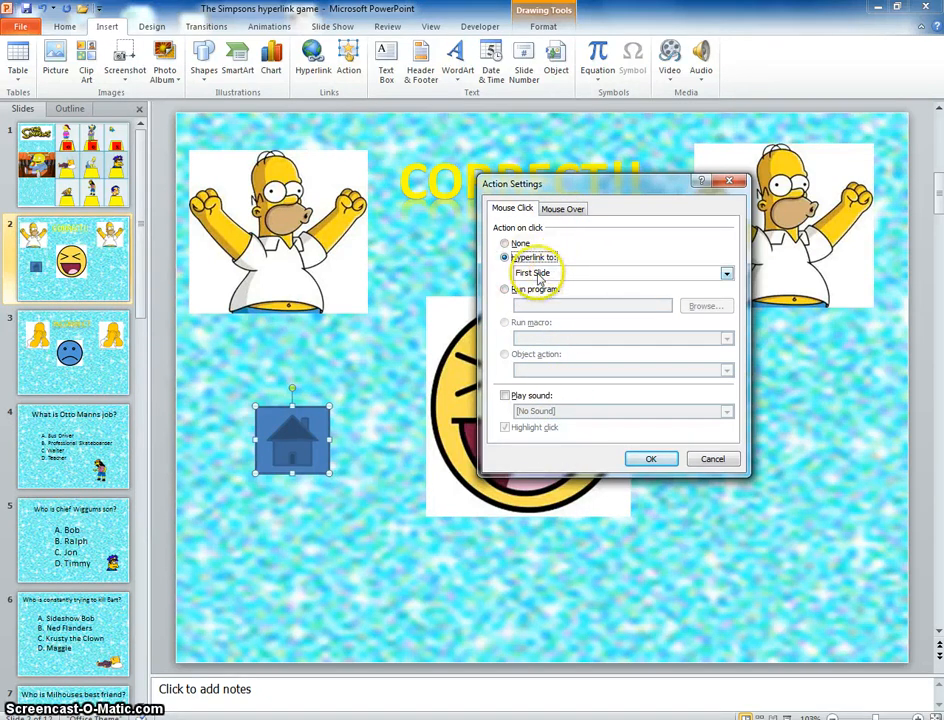
{"action": "left_click", "coordinate": [727, 273]}
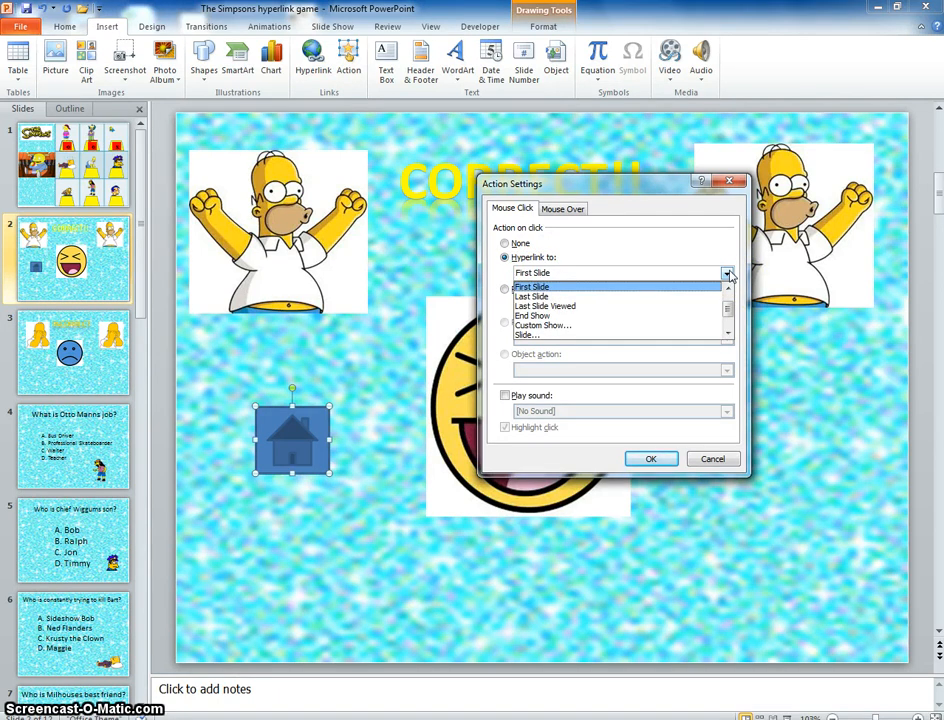
{"action": "left_click", "coordinate": [727, 273]}
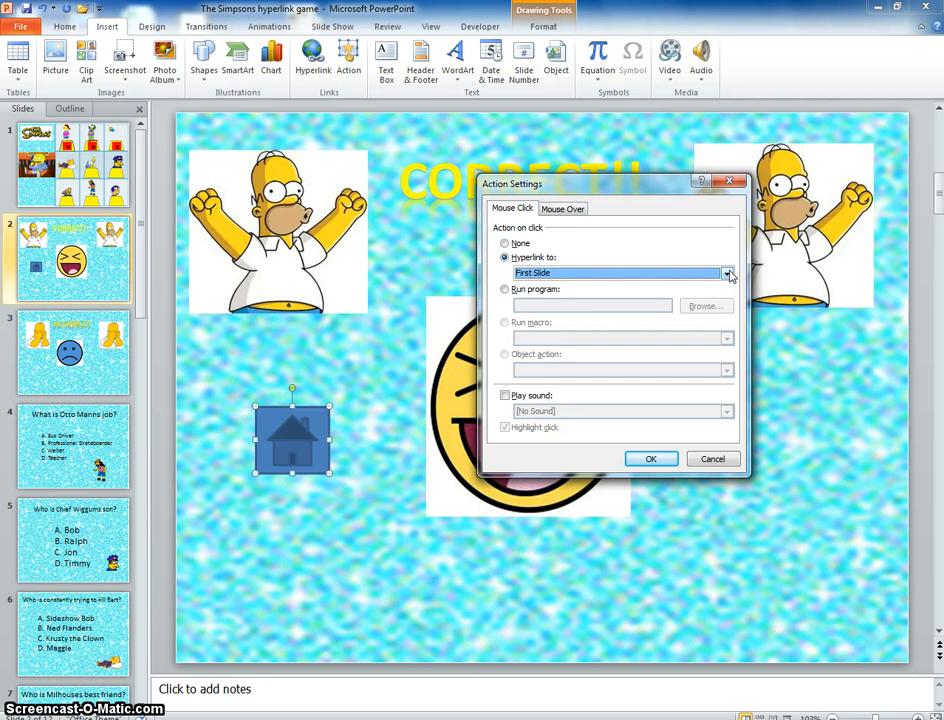
{"action": "left_click", "coordinate": [651, 458]}
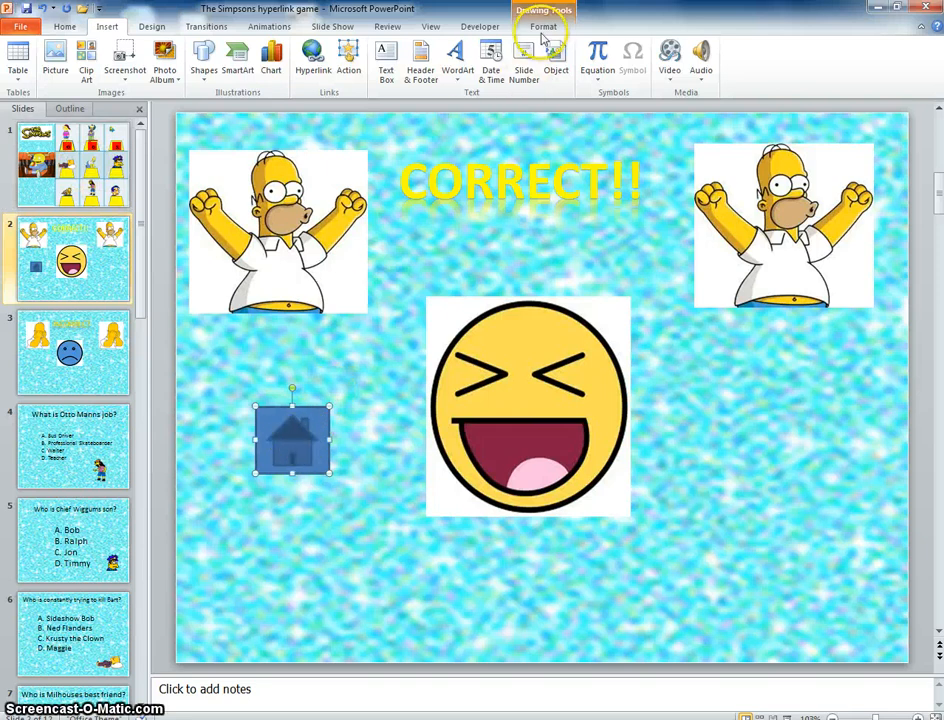
Apply the light blue gradient shape style to the home button and move it to the slide's lower-right corner
{"action": "left_click", "coordinate": [545, 28]}
{"action": "left_click", "coordinate": [310, 68]}
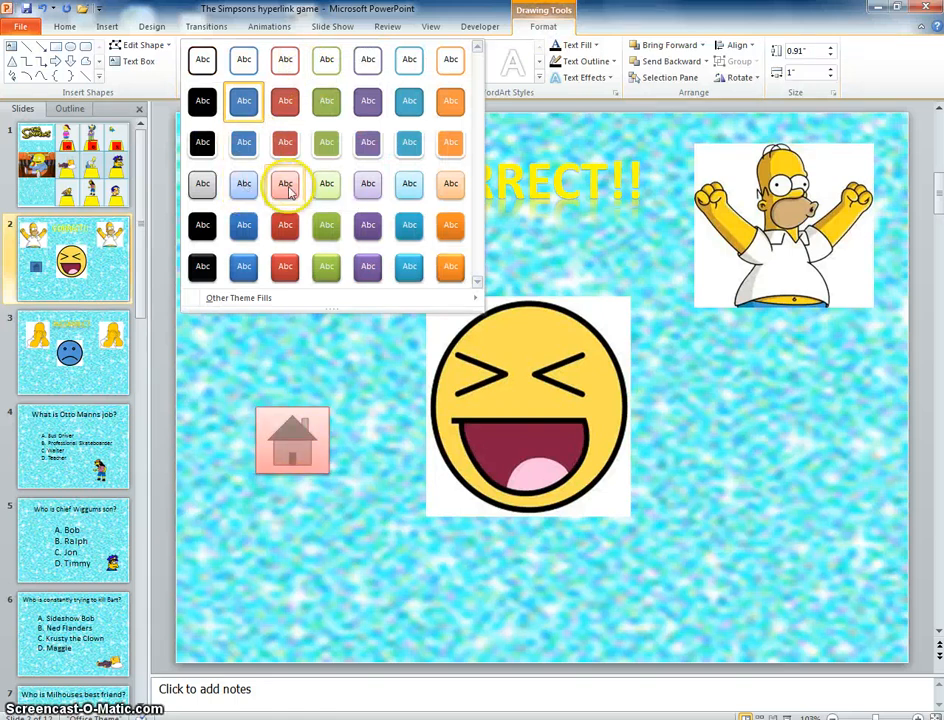
{"action": "left_click", "coordinate": [239, 187]}
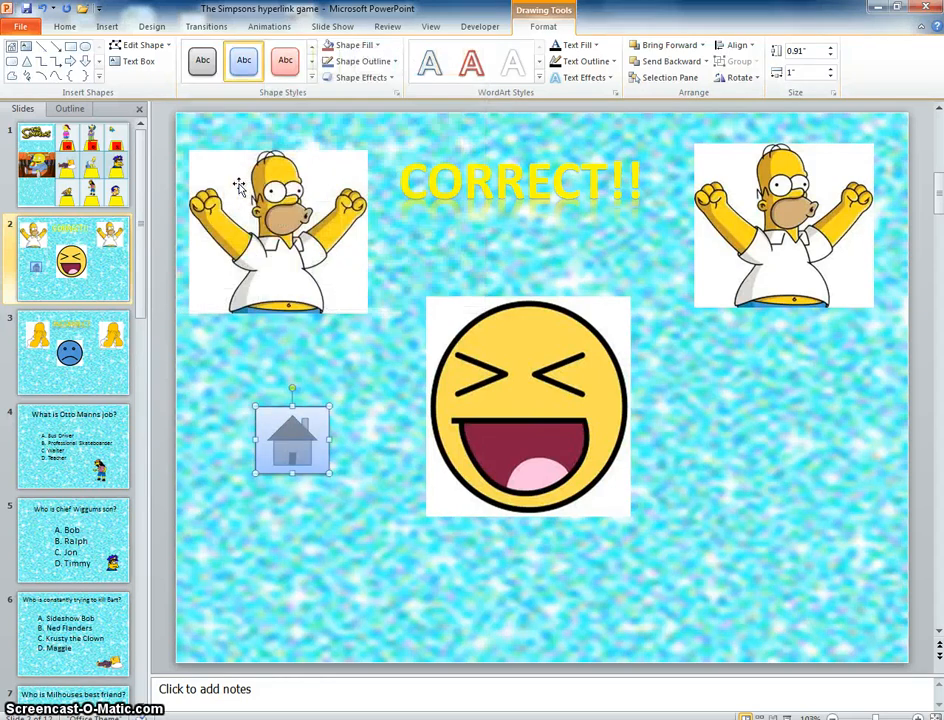
{"action": "left_click", "coordinate": [386, 606]}
{"action": "mouse_move", "coordinate": [315, 450]}
{"action": "left_mouse_down"}
{"action": "mouse_move", "coordinate": [474, 531]}
{"action": "mouse_move", "coordinate": [849, 582]}
{"action": "mouse_move", "coordinate": [823, 591]}
{"action": "left_mouse_up"}
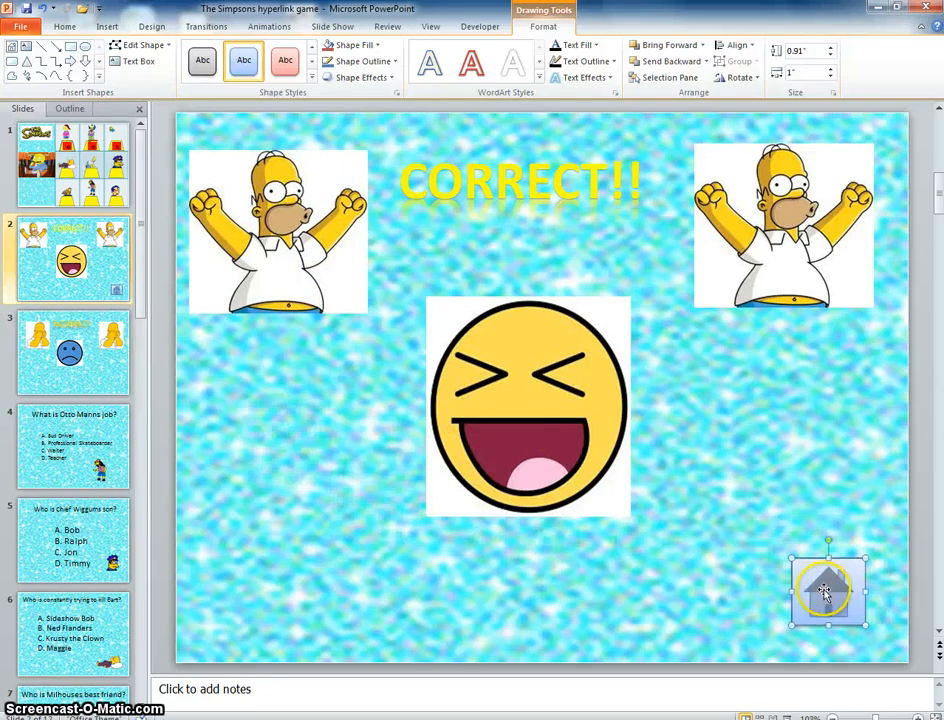